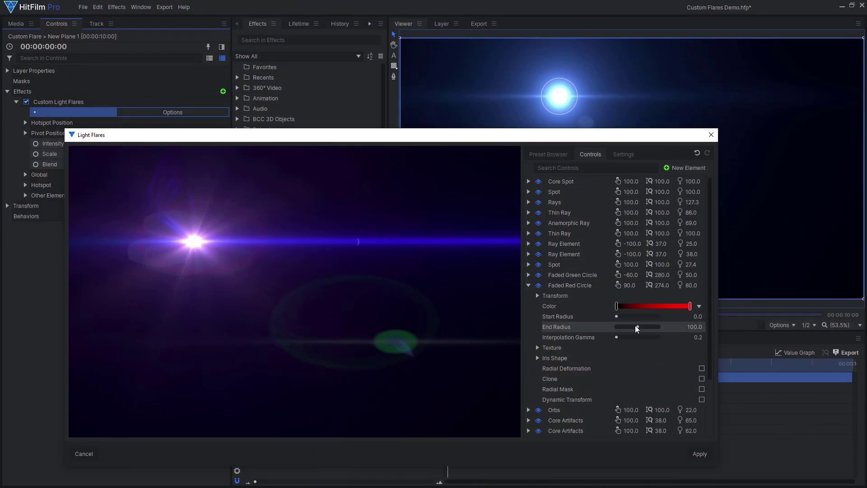
- Recolour the Faded Red Circle element to teal (00FFEE) in Select a Color
{"action": "left_click", "coordinate": [690, 307]}
{"action": "left_click", "coordinate": [393, 320]}
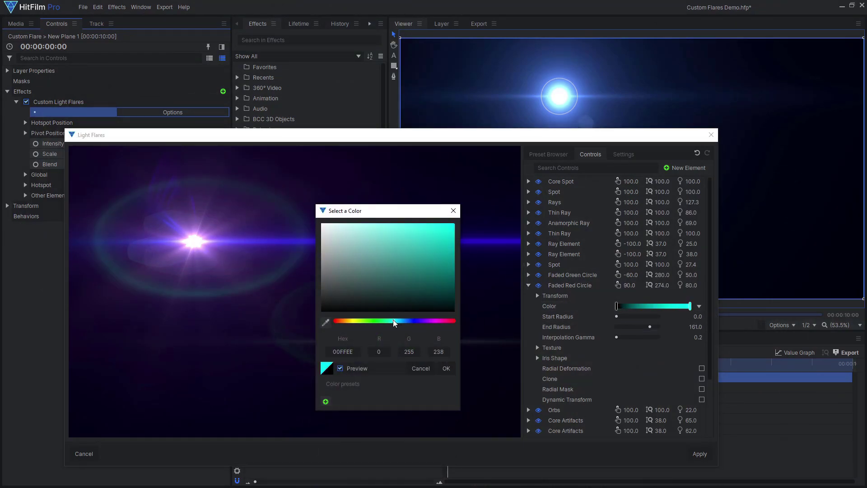
{"action": "left_click", "coordinate": [453, 211]}
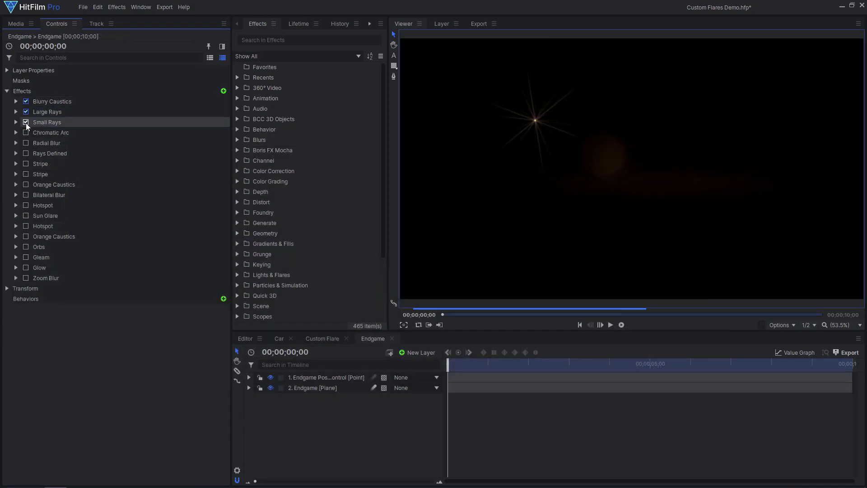
- Switch on Chromatic Arc, Radial Blur, Rays, Stripe, Caustics, Hotspot, Sun Glare, Orbs, Gleam and Glow
{"action": "left_click", "coordinate": [26, 133]}
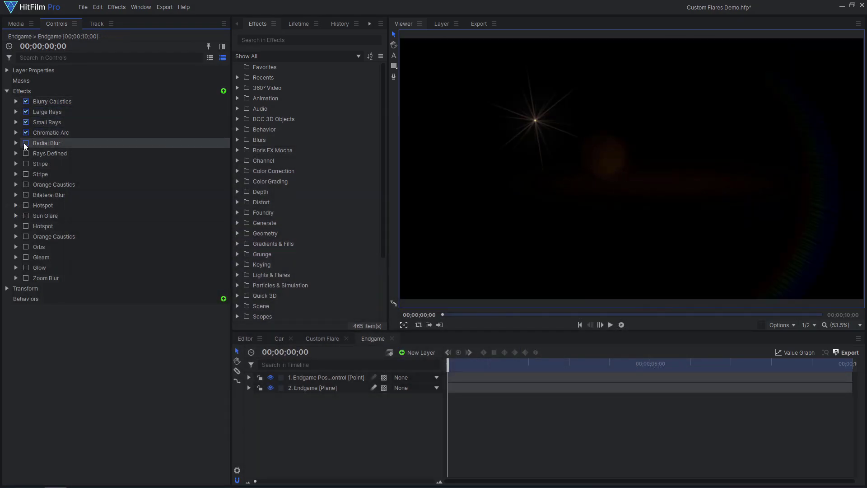
{"action": "left_click", "coordinate": [26, 153]}
{"action": "left_click", "coordinate": [26, 164]}
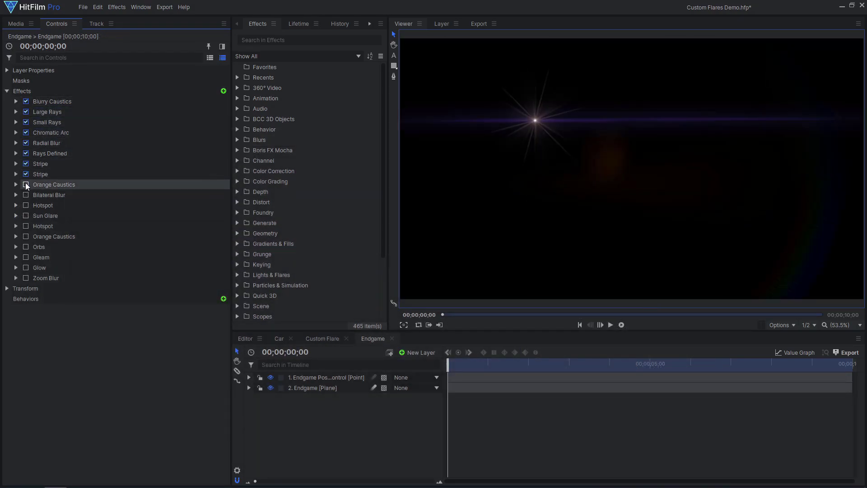
{"action": "left_click", "coordinate": [27, 184]}
{"action": "left_click", "coordinate": [26, 205]}
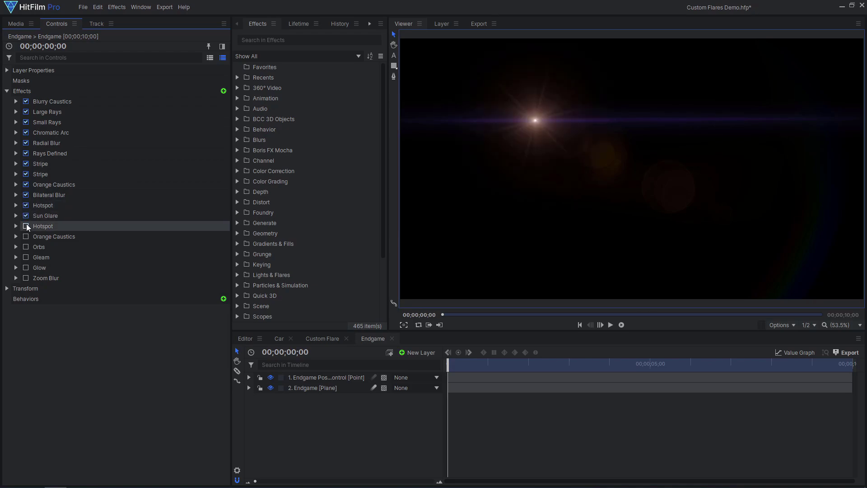
{"action": "left_click", "coordinate": [26, 226]}
{"action": "left_click", "coordinate": [25, 246]}
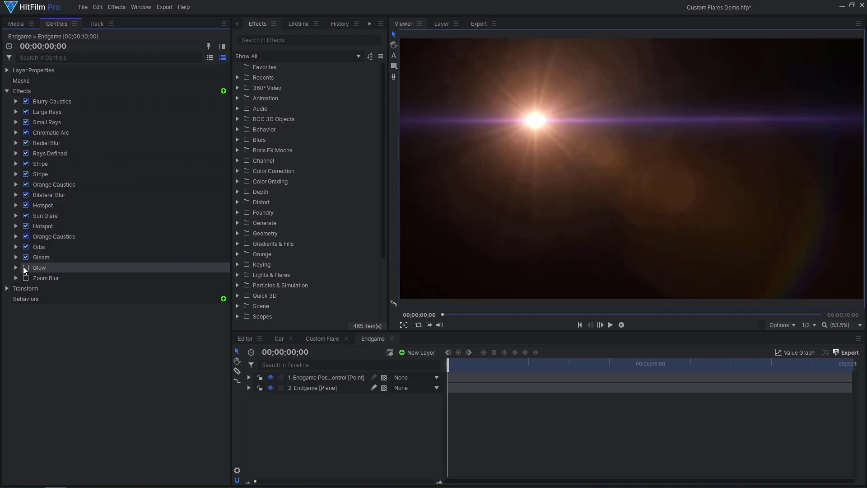
{"action": "left_click", "coordinate": [25, 267]}
- Open Light Flares for Custom Flare, preview Endgame and hide its elements from Spot to Ovals
{"action": "left_click", "coordinate": [322, 338]}
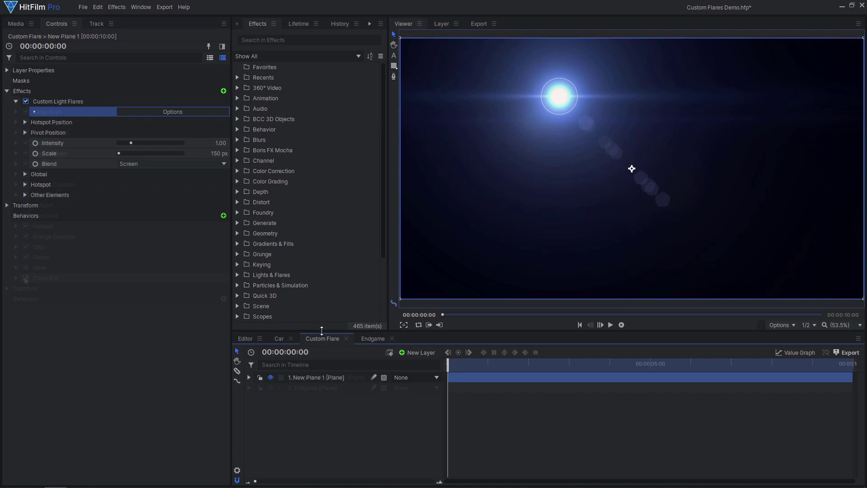
{"action": "left_click", "coordinate": [179, 110]}
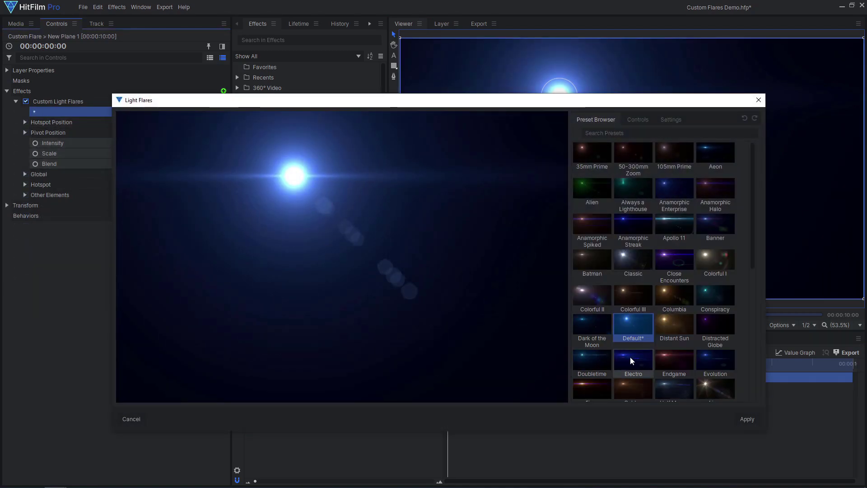
{"action": "left_click", "coordinate": [664, 357]}
{"action": "left_click_drag", "start_coordinate": [297, 174], "coordinate": [244, 200]}
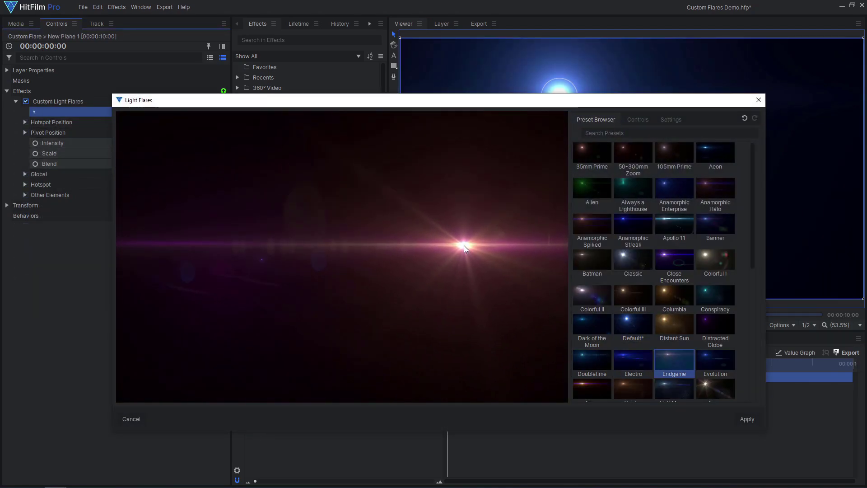
{"action": "left_click", "coordinate": [634, 119]}
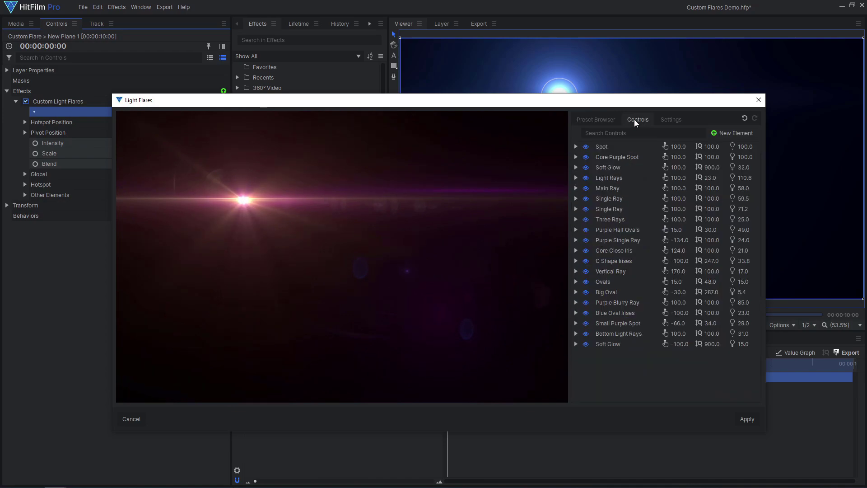
{"action": "left_click_drag", "start_coordinate": [586, 147], "coordinate": [586, 344]}
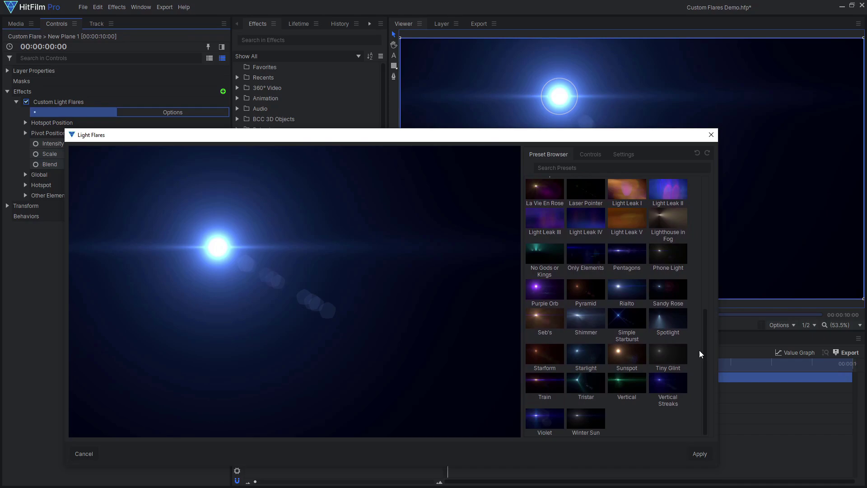
- Preview Train, Distracted Globe, Colorful II and Dark of the Moon, then choose Close Encounters
{"action": "left_click", "coordinate": [554, 387]}
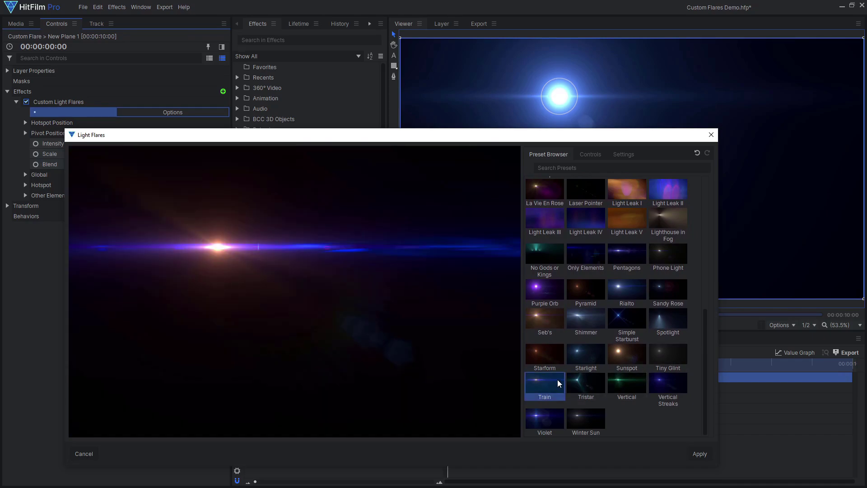
{"action": "scroll", "coordinate": [559, 385], "scroll_direction": "up", "scroll_amount": 5}
{"action": "left_click", "coordinate": [668, 272]}
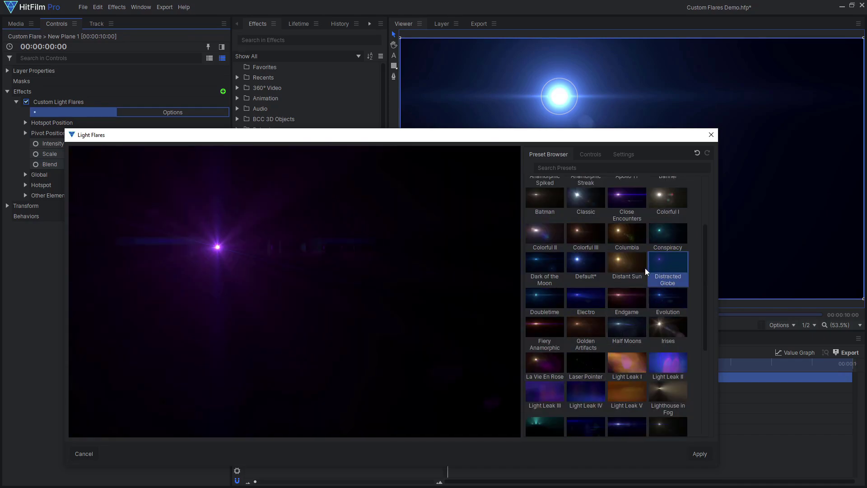
{"action": "left_click", "coordinate": [553, 245]}
{"action": "left_click", "coordinate": [550, 264]}
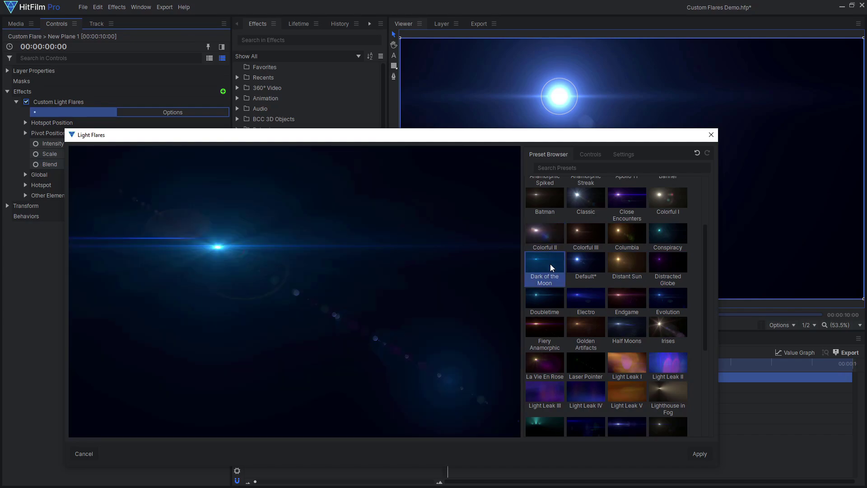
{"action": "left_click", "coordinate": [627, 202]}
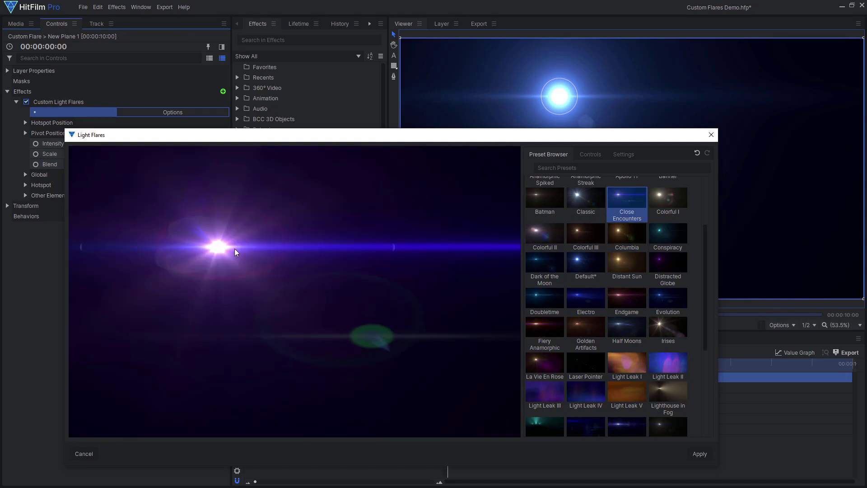
{"action": "left_click_drag", "start_coordinate": [235, 252], "coordinate": [187, 264]}
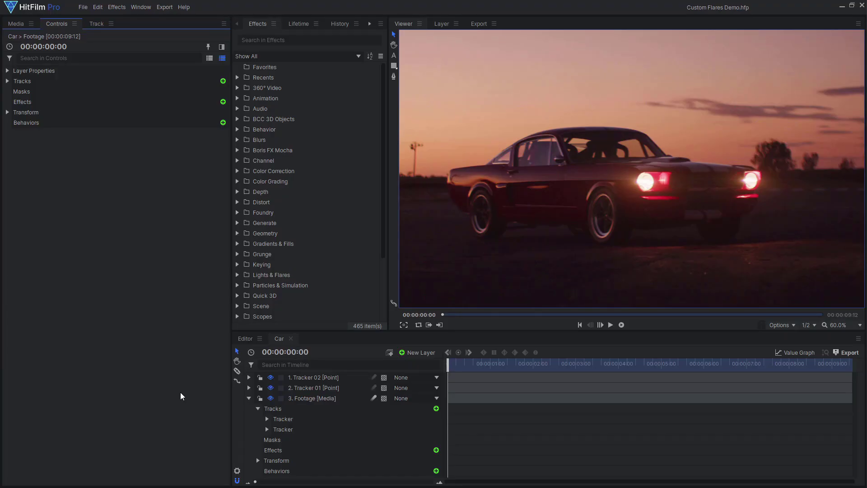
- Select Tracker 02 and Tracker 01 and scrub the clip to check both headlight tracks
{"action": "left_click", "coordinate": [346, 378]}
{"action": "left_click", "coordinate": [345, 388], "text": "ctrl"}
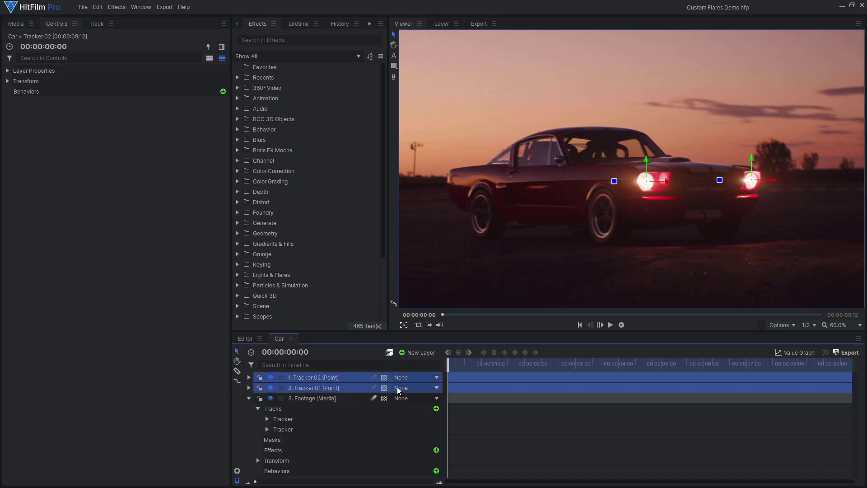
{"action": "left_click_drag", "start_coordinate": [446, 365], "coordinate": [620, 365]}
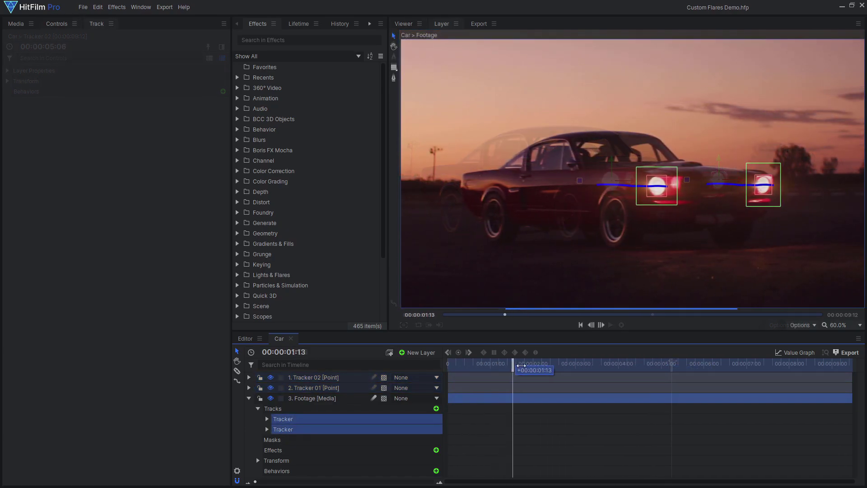
{"action": "left_click_drag", "start_coordinate": [522, 367], "coordinate": [793, 366]}
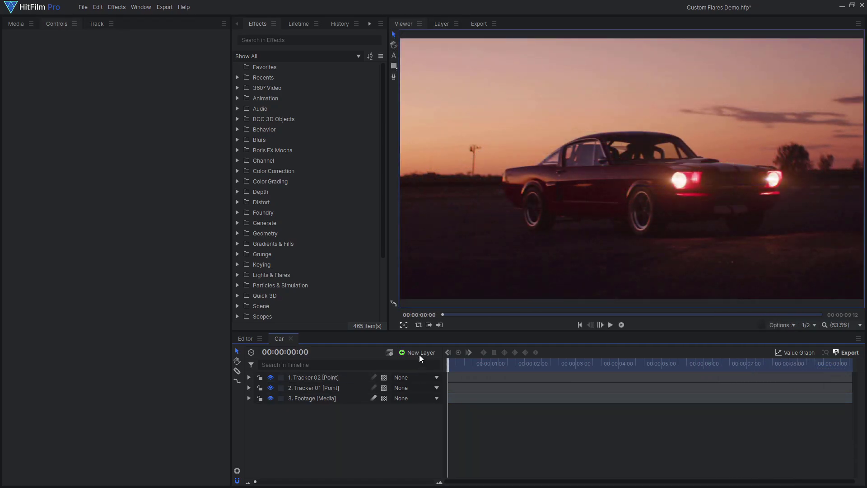
- Create a new plane layer in the Car composition
{"action": "left_click", "coordinate": [421, 353]}
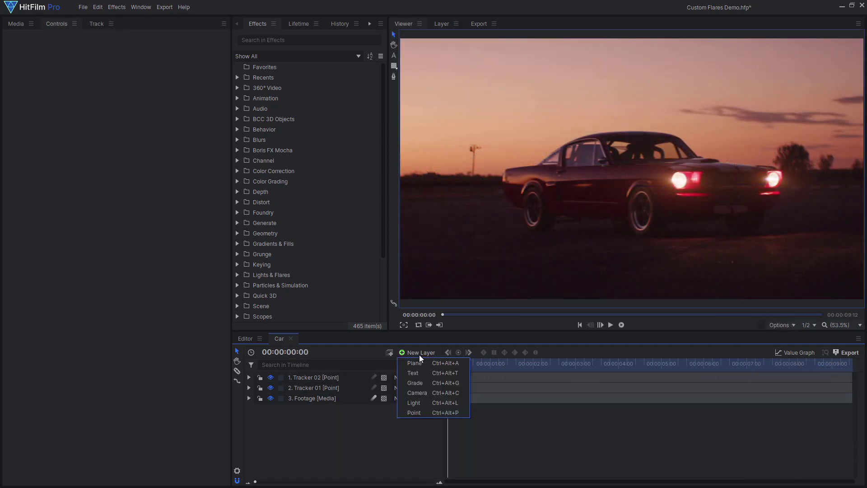
{"action": "left_click", "coordinate": [426, 364]}
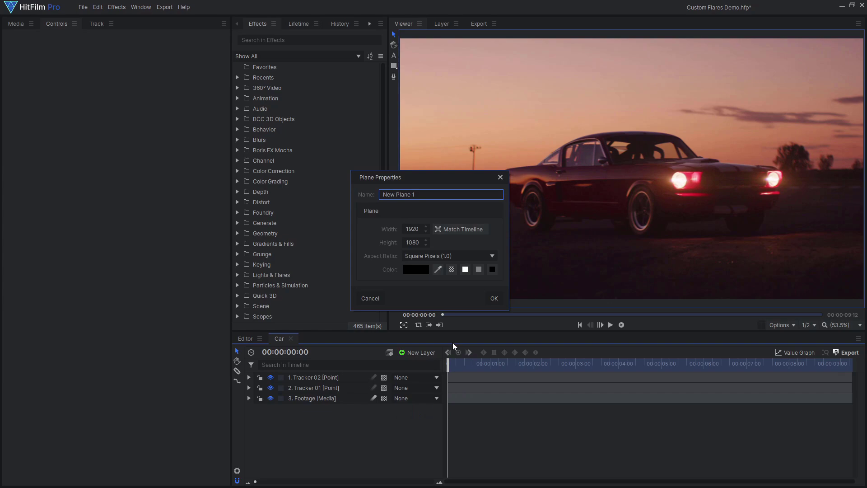
{"action": "left_click", "coordinate": [493, 298]}
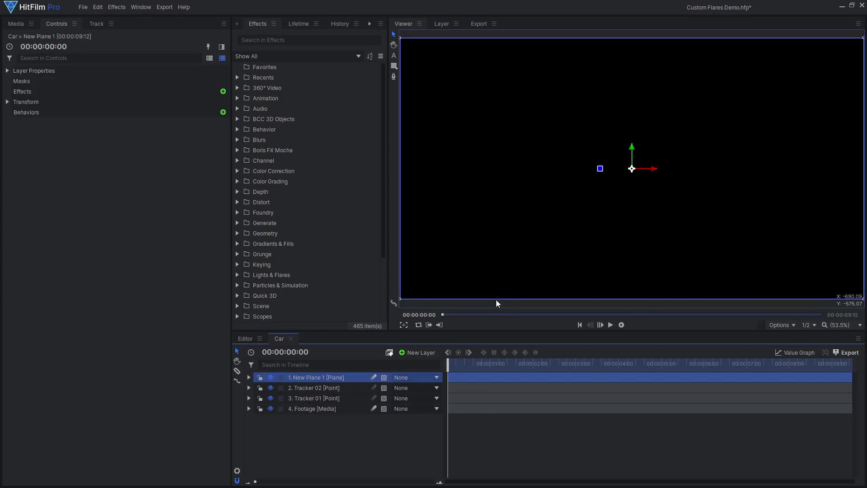
- Apply Custom Light Flares to New Plane 1 and set its blend mode to Add
{"action": "left_click", "coordinate": [223, 92]}
{"action": "type", "text": "custom"}
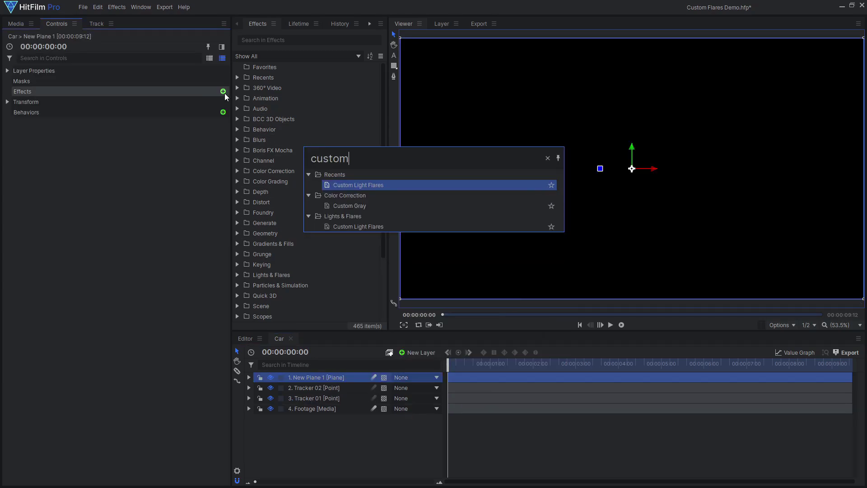
{"action": "key", "text": "Return"}
{"action": "left_click", "coordinate": [8, 70]}
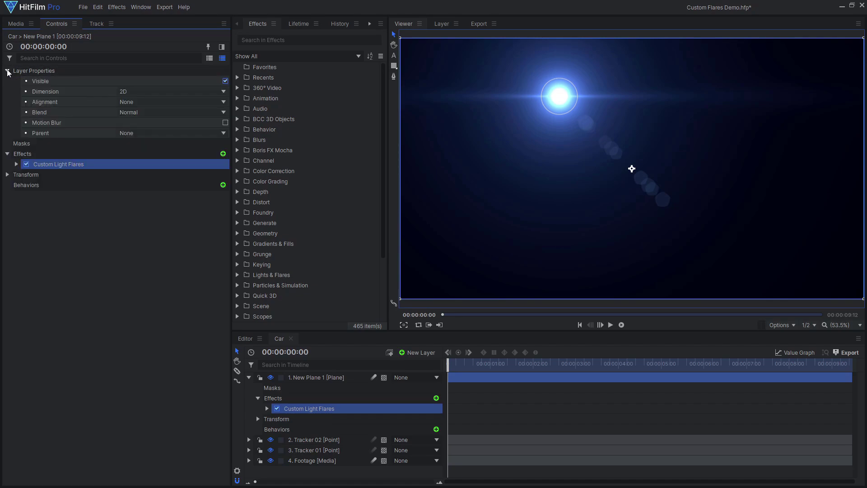
{"action": "left_click", "coordinate": [171, 112]}
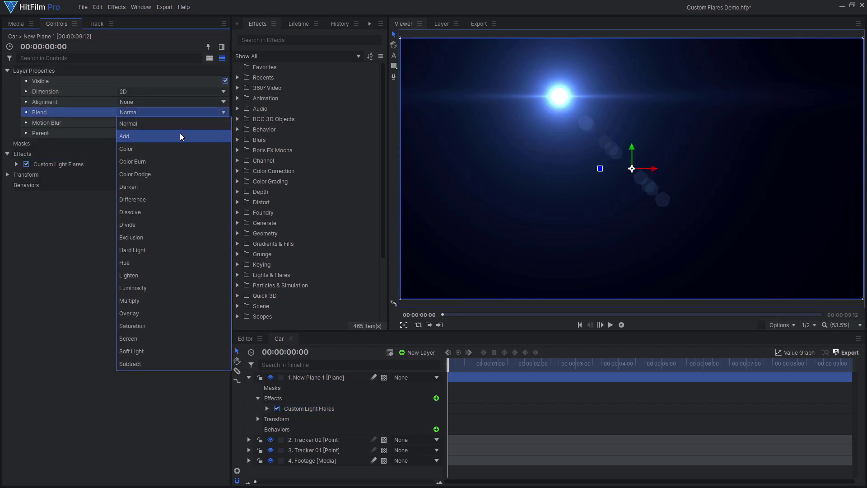
{"action": "left_click", "coordinate": [180, 133]}
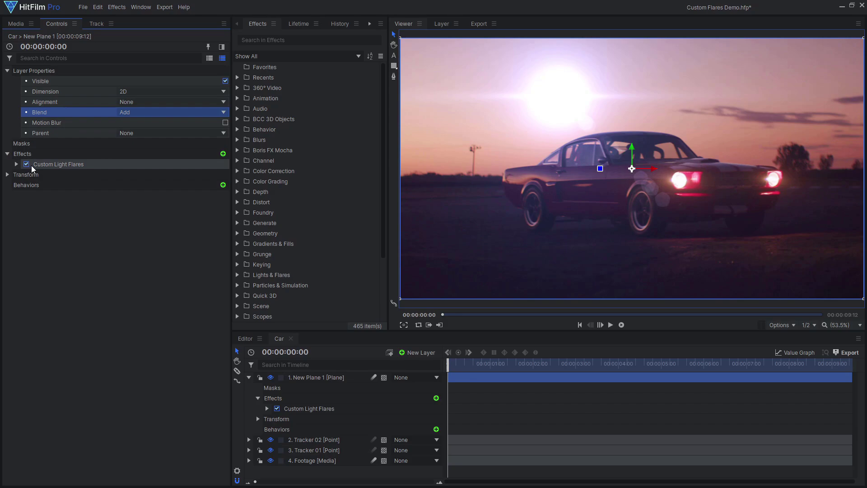
- Link the flare's hotspot position to 3. Tracker 01 with Center X and Y at 0
{"action": "left_click", "coordinate": [17, 164]}
{"action": "left_click", "coordinate": [23, 185]}
{"action": "left_click", "coordinate": [63, 206]}
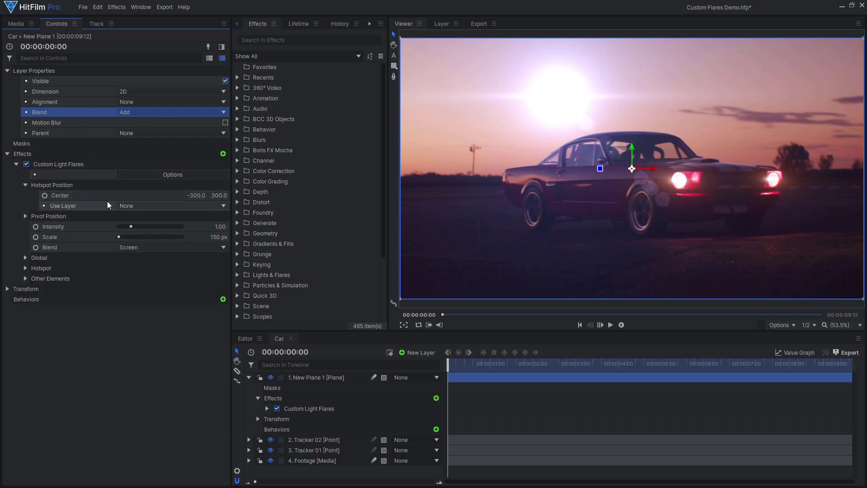
{"action": "left_click", "coordinate": [171, 205]}
{"action": "left_click", "coordinate": [154, 242]}
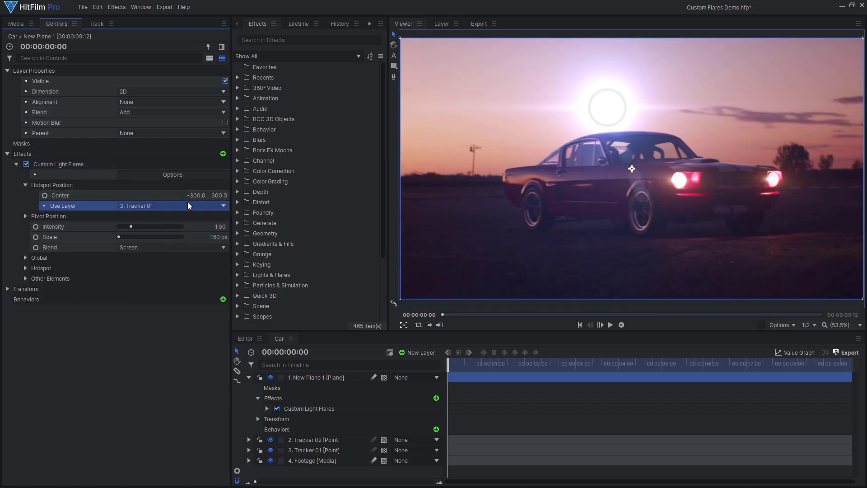
{"action": "double_click", "coordinate": [198, 195]}
{"action": "type", "text": "0"}
{"action": "key", "text": "Tab"}
{"action": "type", "text": "0"}
{"action": "key", "text": "Return"}
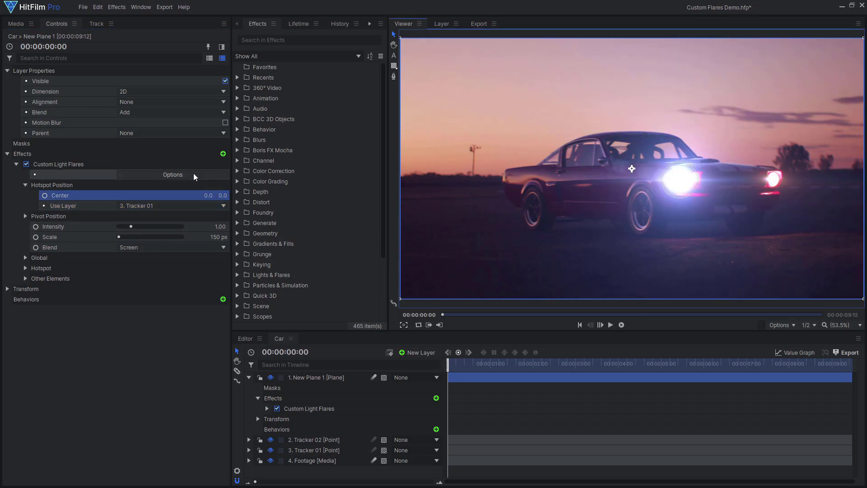
- Apply the reddish Endgame preset to the tracked flare and scrub the clip to check it
{"action": "left_click", "coordinate": [172, 175]}
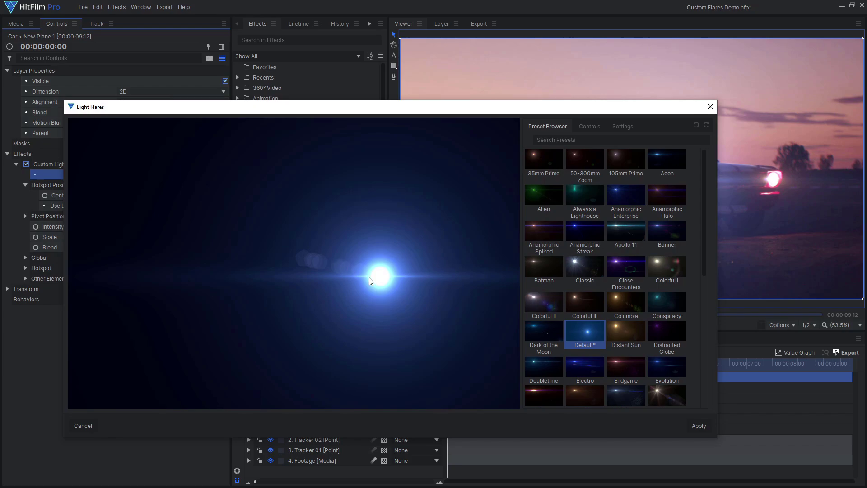
{"action": "mouse_move", "coordinate": [369, 277]}
{"action": "left_mouse_down"}
{"action": "mouse_move", "coordinate": [246, 222]}
{"action": "mouse_move", "coordinate": [237, 227]}
{"action": "left_mouse_up"}
{"action": "left_click_drag", "start_coordinate": [703, 232], "coordinate": [704, 315]}
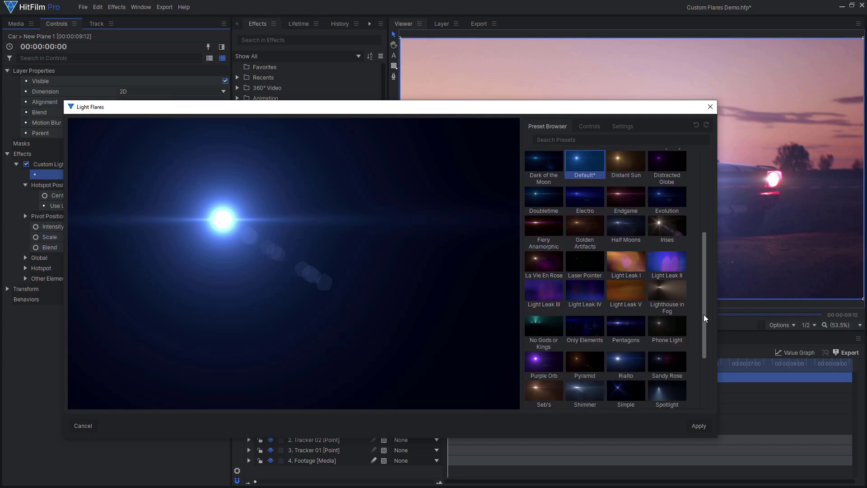
{"action": "left_click", "coordinate": [626, 196]}
{"action": "left_click_drag", "start_coordinate": [251, 217], "coordinate": [207, 216]}
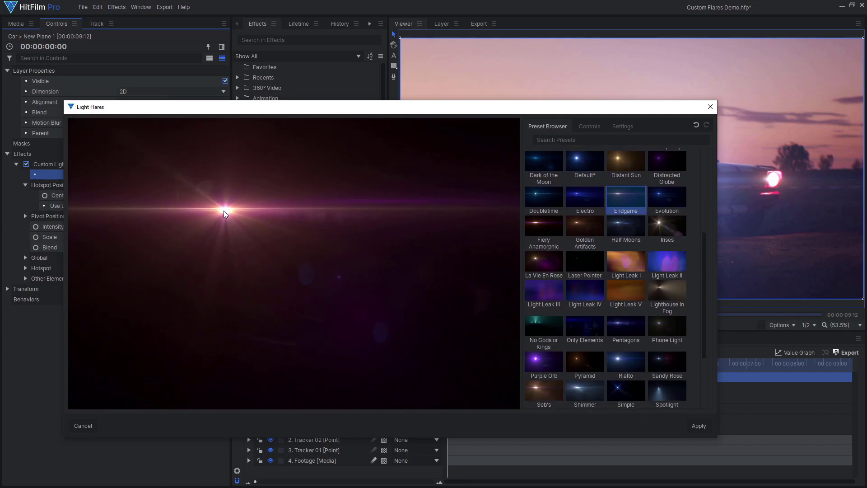
{"action": "left_click", "coordinate": [698, 426]}
{"action": "left_click_drag", "start_coordinate": [451, 362], "coordinate": [840, 366]}
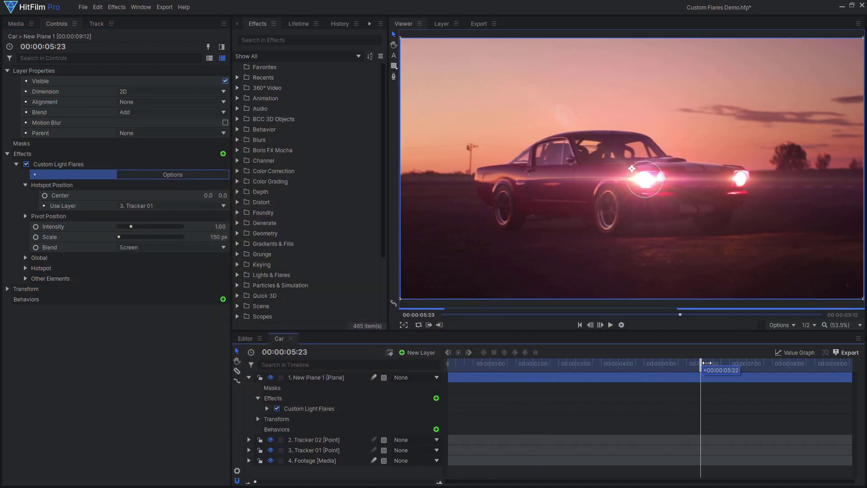
{"action": "mouse_move", "coordinate": [675, 366]}
{"action": "left_mouse_down"}
{"action": "mouse_move", "coordinate": [802, 366]}
{"action": "mouse_move", "coordinate": [781, 366]}
{"action": "left_mouse_up"}
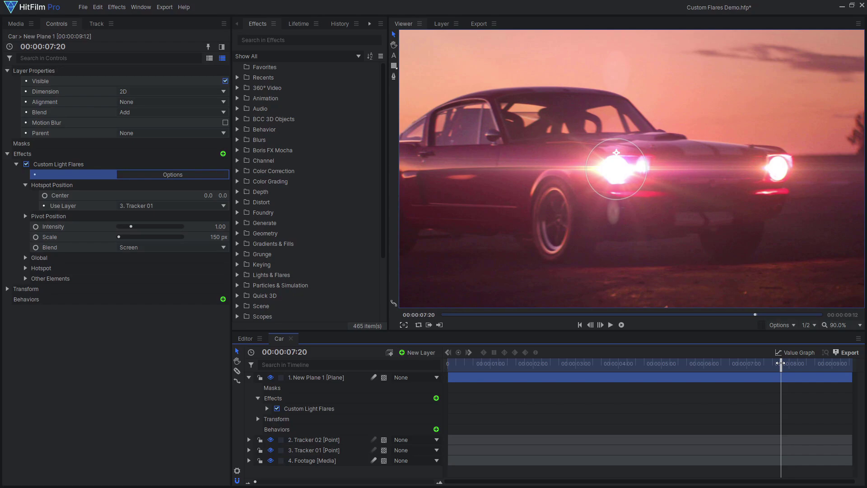
- Turn off the flare's Ovals element, apply the change and scrub to review
{"action": "left_click", "coordinate": [169, 176]}
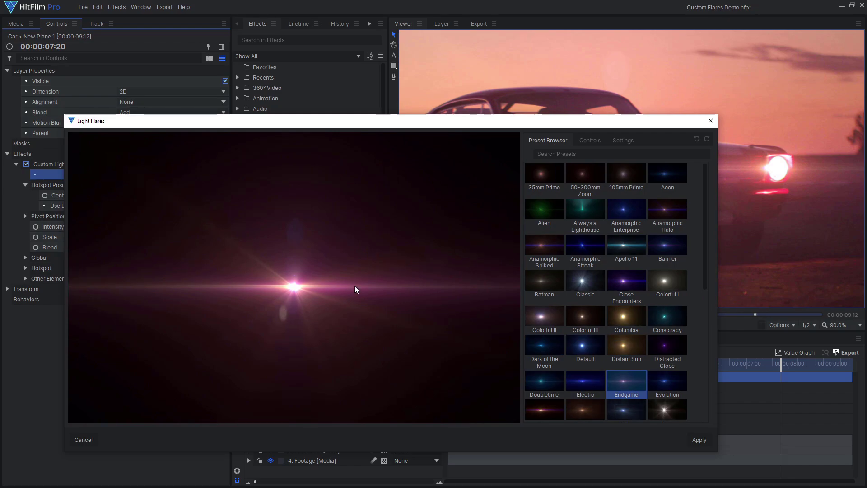
{"action": "left_click", "coordinate": [586, 142]}
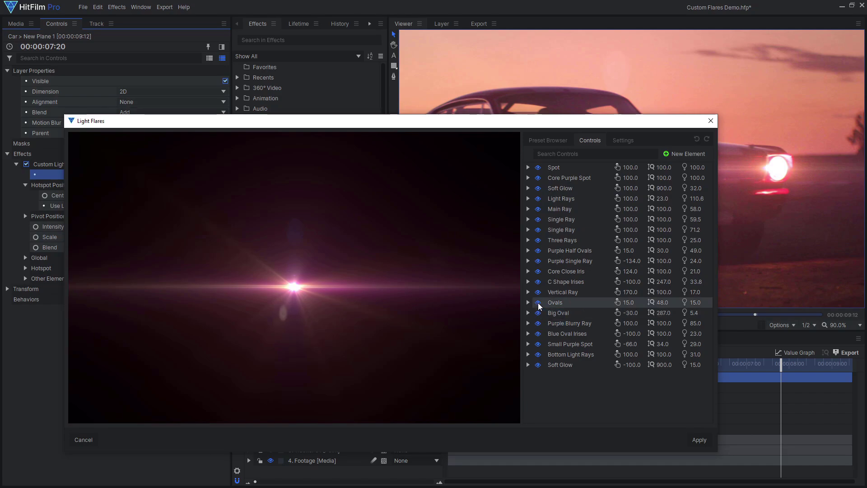
{"action": "left_click", "coordinate": [538, 303]}
{"action": "left_click_drag", "start_coordinate": [308, 279], "coordinate": [337, 277]}
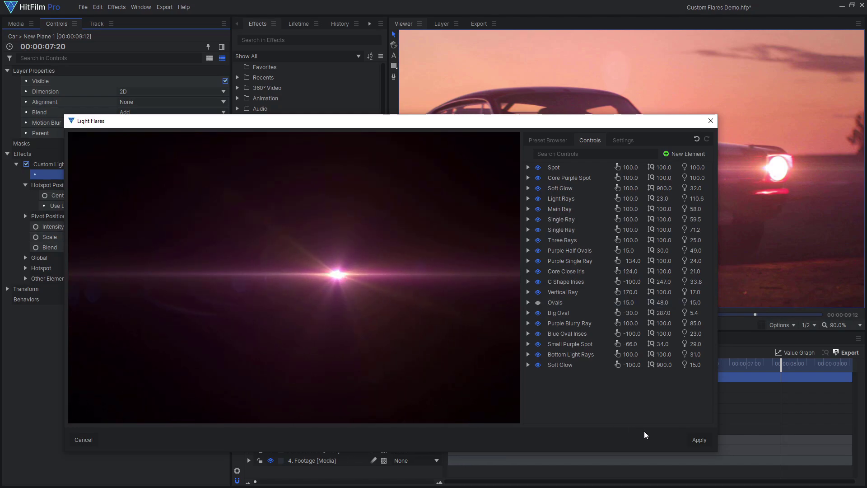
{"action": "left_click", "coordinate": [699, 440]}
{"action": "left_click_drag", "start_coordinate": [655, 363], "coordinate": [851, 364]}
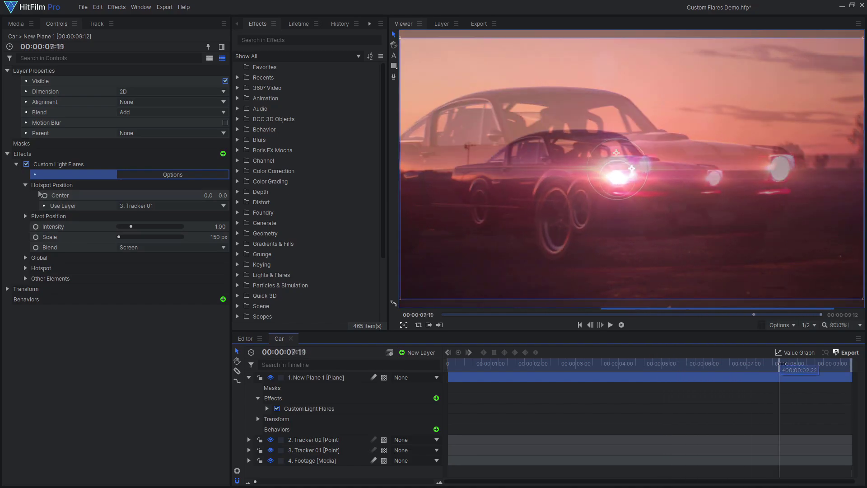
- Duplicate the Custom Light Flares effect on the plane
{"action": "left_click", "coordinate": [17, 164]}
{"action": "right_click", "coordinate": [106, 164]}
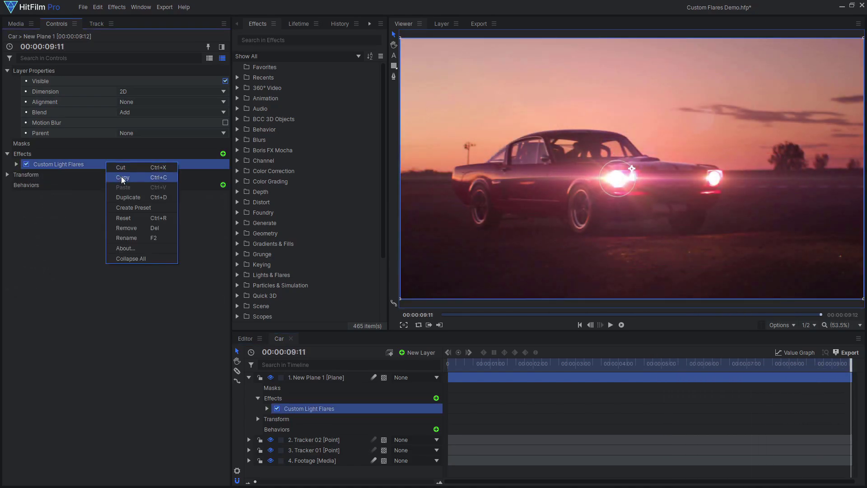
{"action": "left_click", "coordinate": [128, 198]}
- Make the copy follow 2. Tracker 02 with intensity 0.41, then play the clip
{"action": "left_click", "coordinate": [16, 175]}
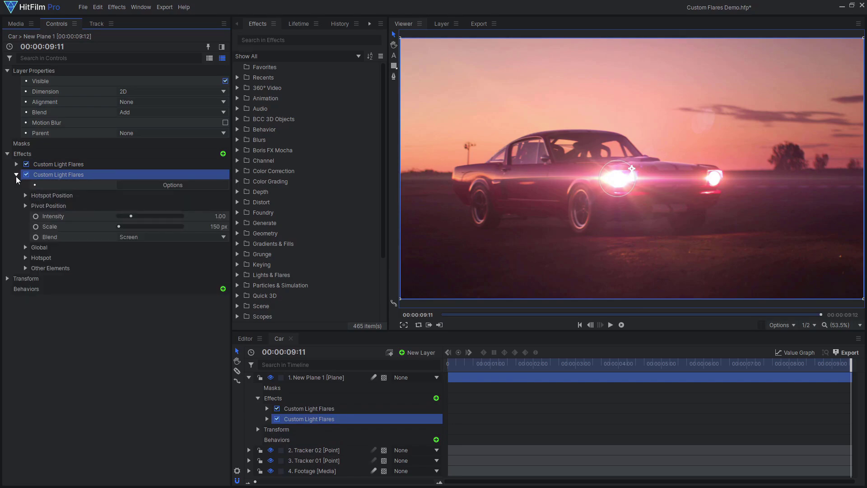
{"action": "left_click", "coordinate": [26, 196]}
{"action": "left_click", "coordinate": [164, 216]}
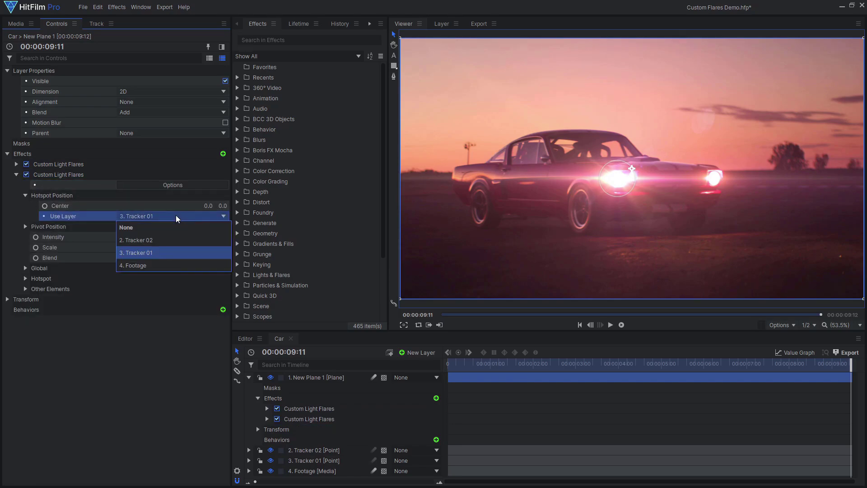
{"action": "left_click", "coordinate": [177, 239]}
{"action": "left_click_drag", "start_coordinate": [131, 237], "coordinate": [119, 247]}
{"action": "left_click", "coordinate": [609, 325]}
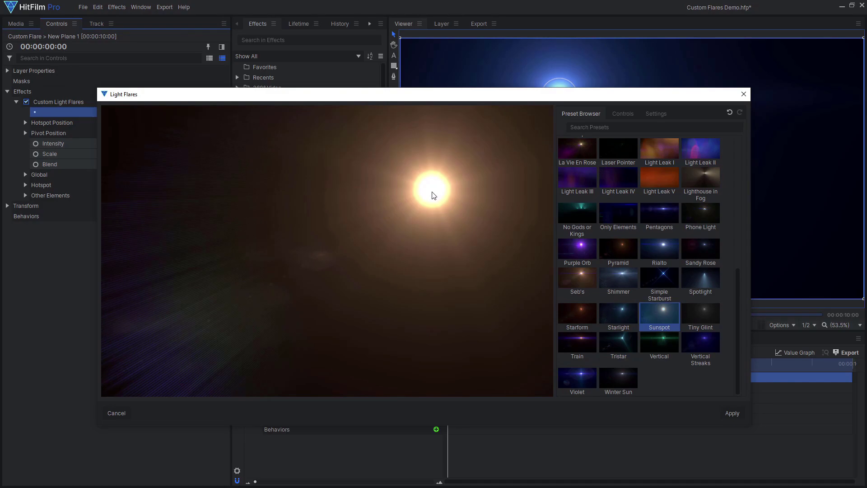
- Switch to another flare preset and look over its element controls and addable element types
{"action": "left_click_drag", "start_coordinate": [434, 191], "coordinate": [213, 199]}
{"action": "left_click", "coordinate": [618, 215]}
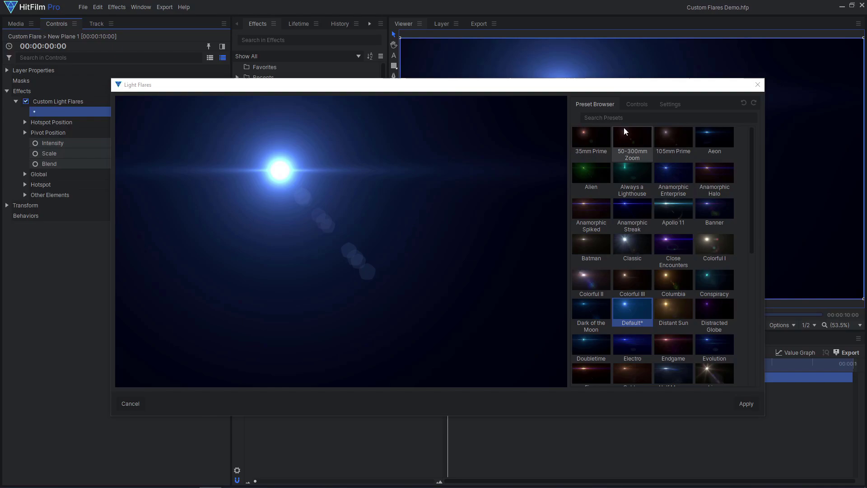
{"action": "left_click", "coordinate": [640, 105]}
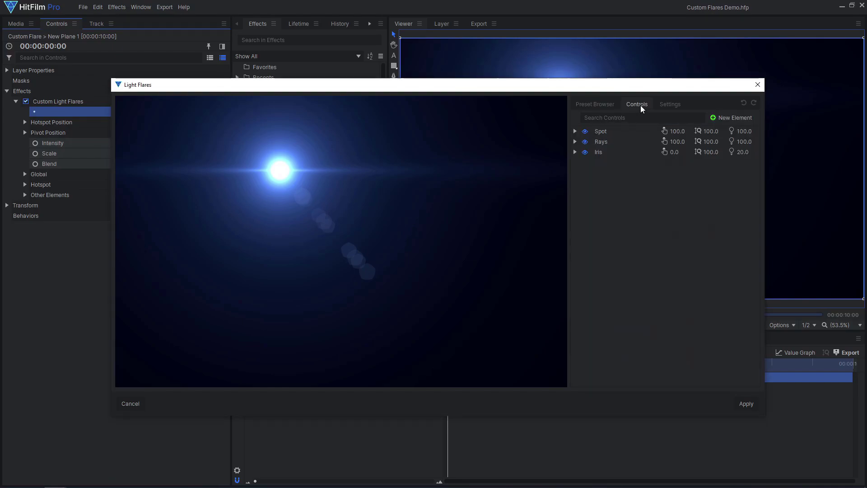
{"action": "left_click", "coordinate": [739, 118]}
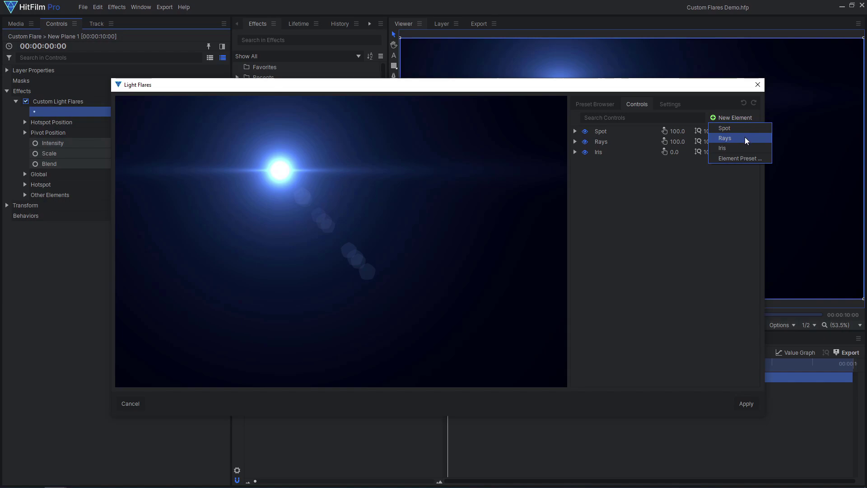
{"action": "left_click", "coordinate": [654, 179]}
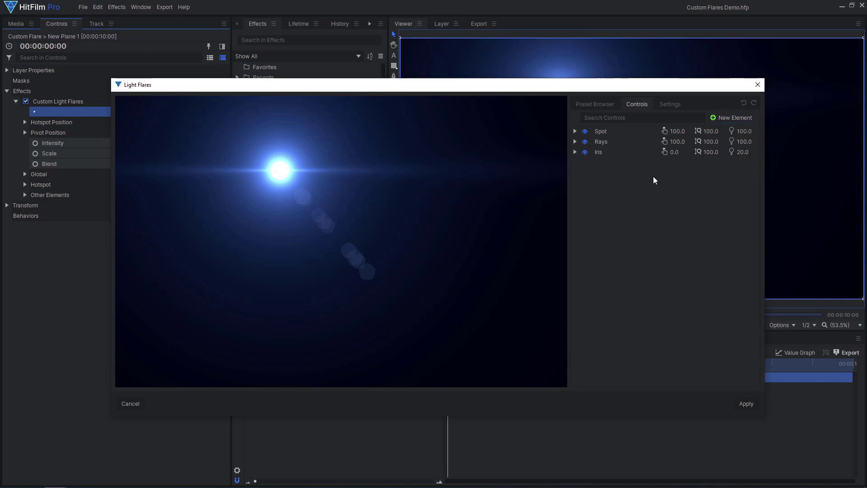
- Solo the Spot, Rays and Iris elements in turn, then make all elements visible again
{"action": "left_click", "coordinate": [585, 132]}
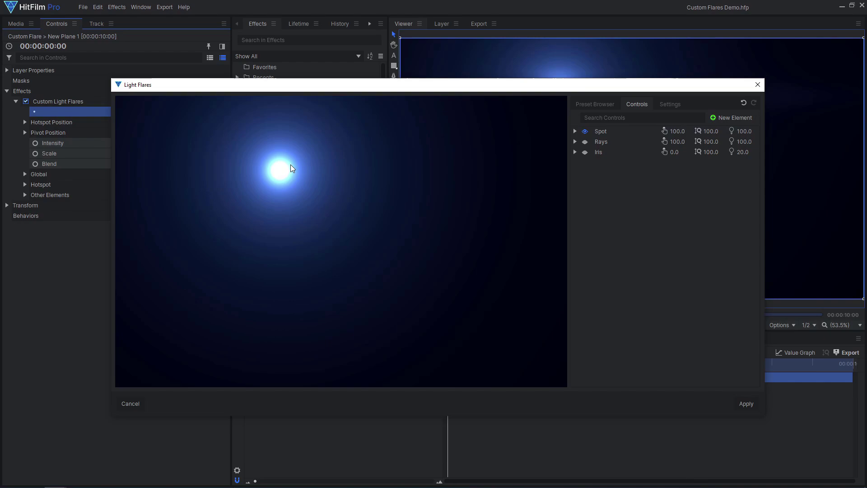
{"action": "left_click_drag", "start_coordinate": [291, 165], "coordinate": [264, 191]}
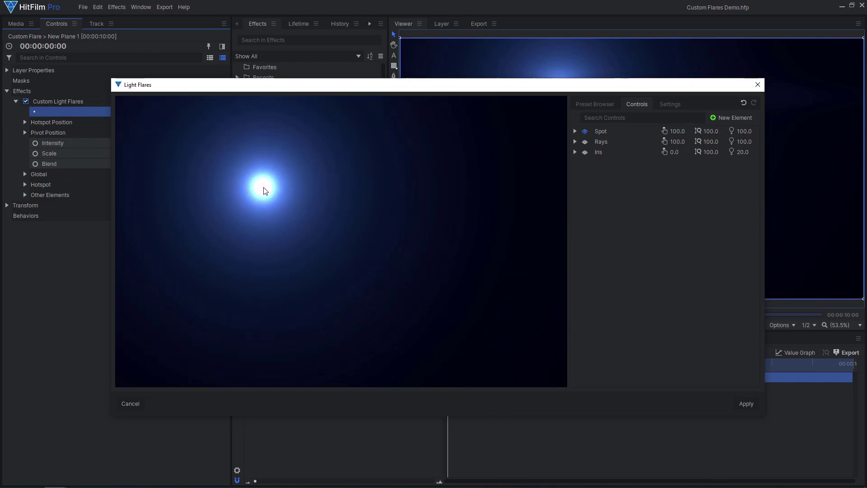
{"action": "left_click", "coordinate": [585, 141], "text": "alt"}
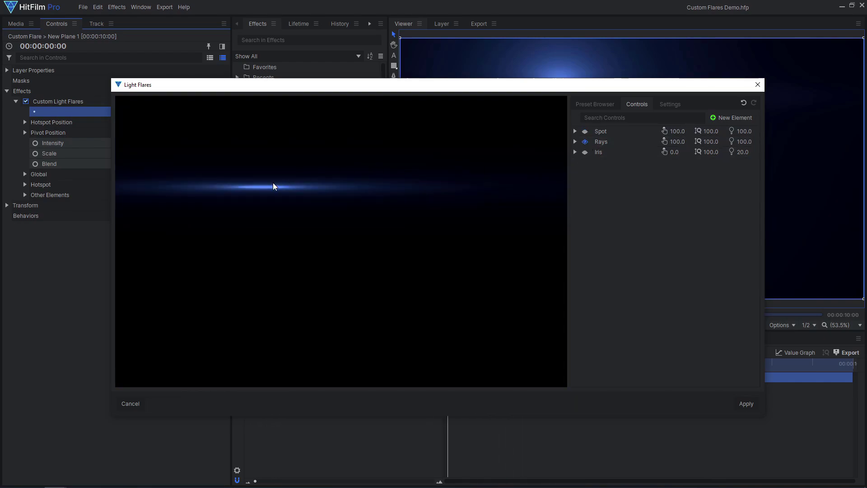
{"action": "mouse_move", "coordinate": [273, 190]}
{"action": "left_mouse_down"}
{"action": "mouse_move", "coordinate": [430, 195]}
{"action": "mouse_move", "coordinate": [278, 200]}
{"action": "left_mouse_up"}
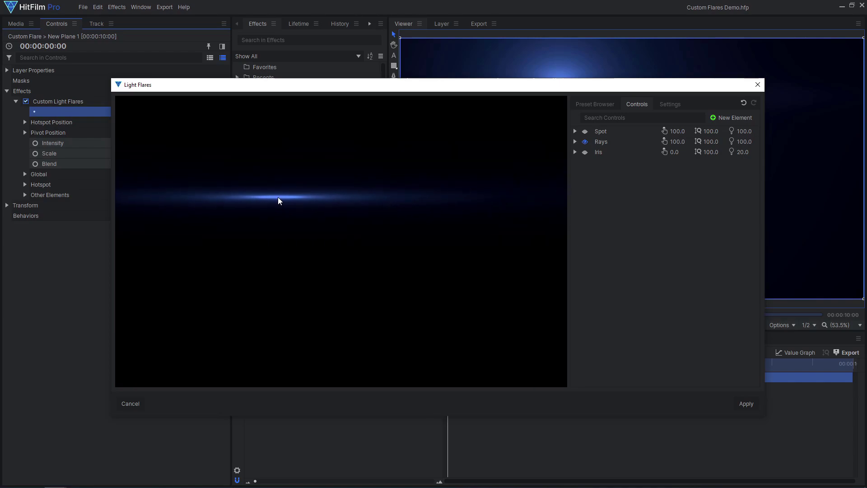
{"action": "left_click", "coordinate": [585, 152], "text": "alt"}
{"action": "mouse_move", "coordinate": [322, 203]}
{"action": "left_mouse_down"}
{"action": "mouse_move", "coordinate": [447, 228]}
{"action": "mouse_move", "coordinate": [264, 204]}
{"action": "left_mouse_up"}
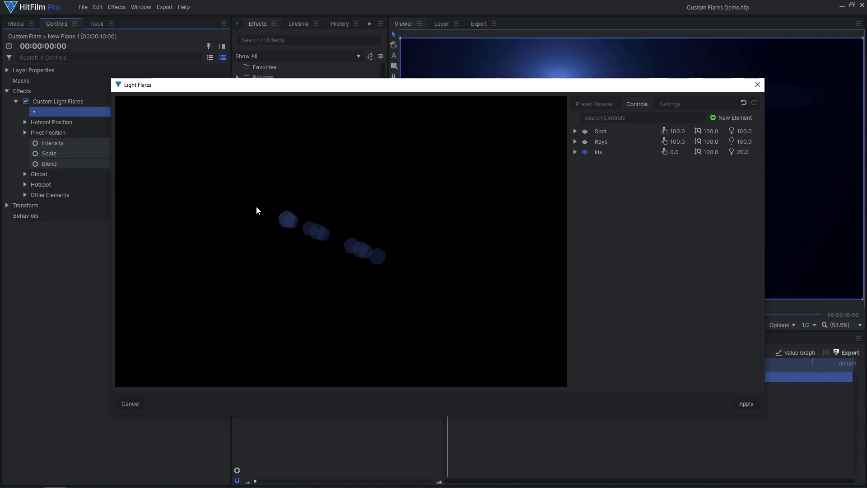
{"action": "left_click", "coordinate": [585, 142]}
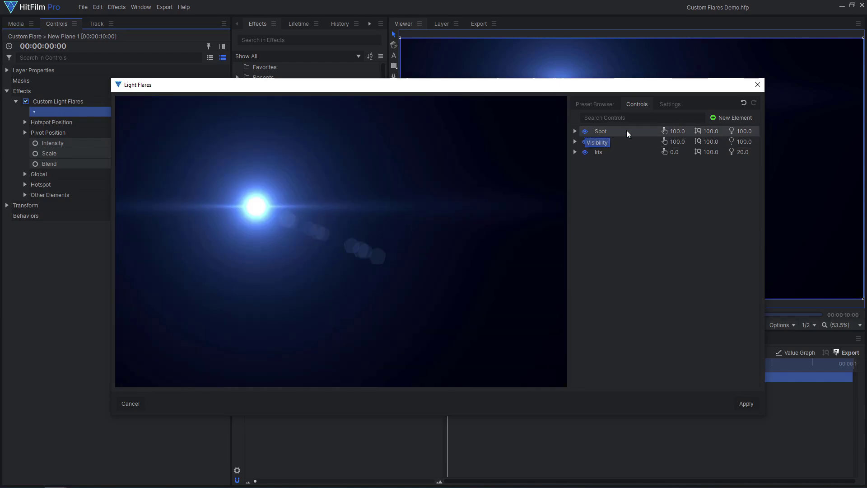
- Preview the Deformed Spot and Lens Orbs elements, then add a Rainbow element
{"action": "left_click", "coordinate": [745, 119]}
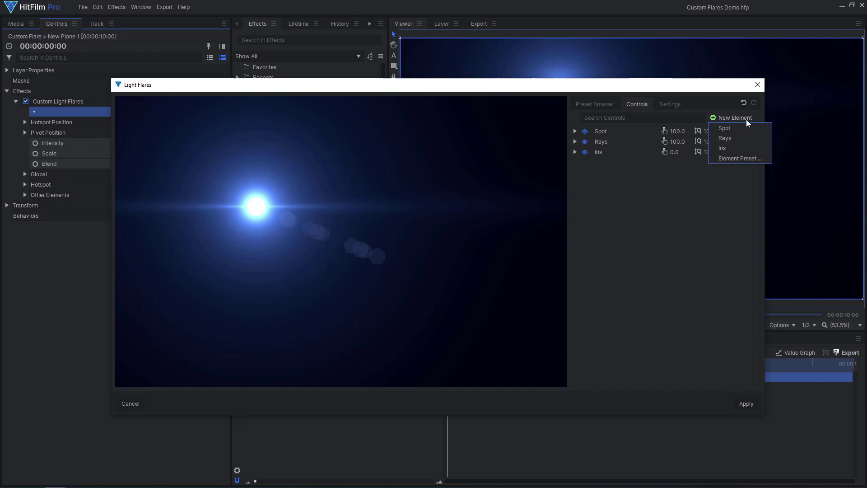
{"action": "left_click", "coordinate": [748, 159]}
{"action": "left_click_drag", "start_coordinate": [436, 253], "coordinate": [445, 244]}
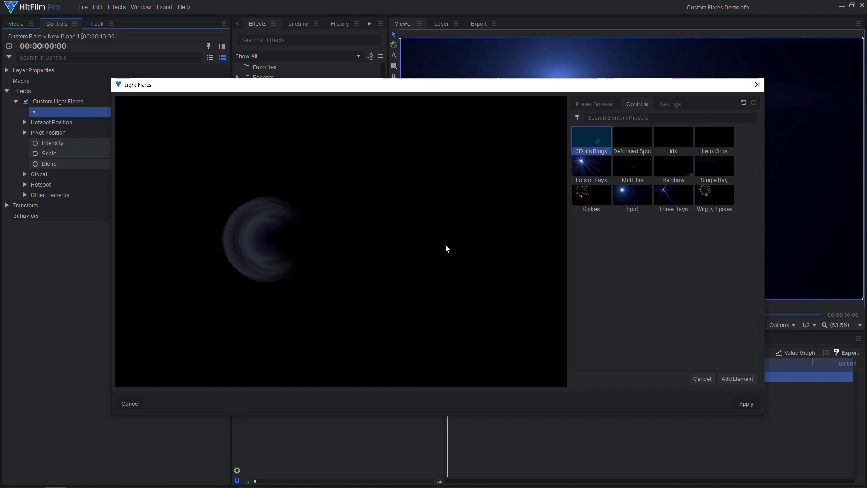
{"action": "left_click", "coordinate": [638, 142]}
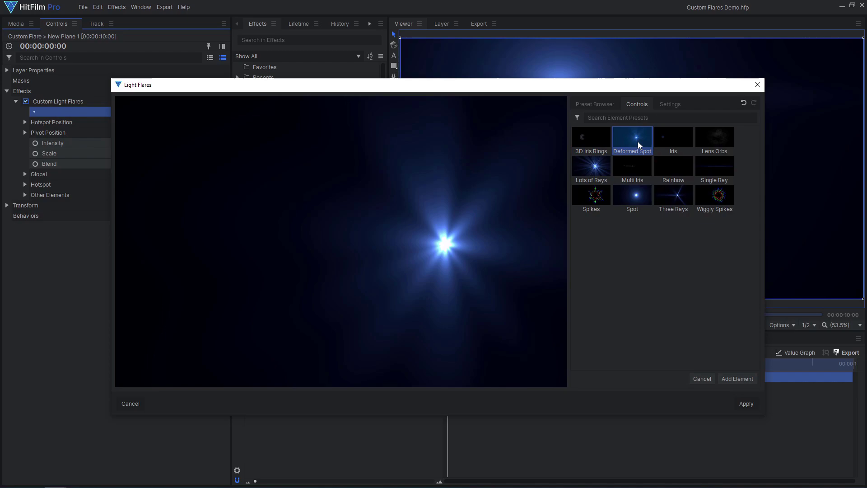
{"action": "left_click", "coordinate": [711, 139]}
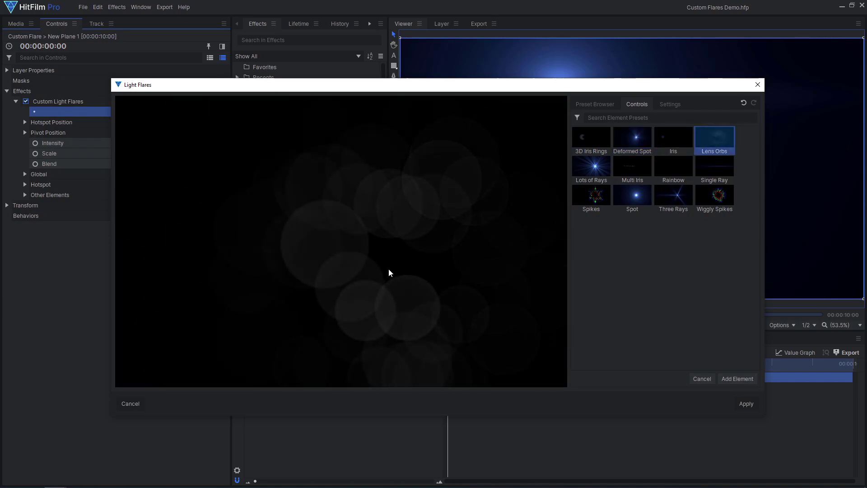
{"action": "left_click", "coordinate": [673, 171]}
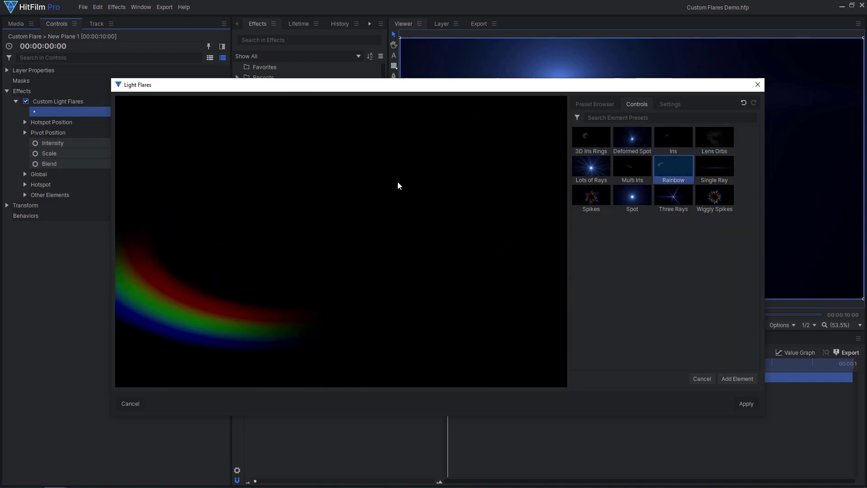
{"action": "left_click", "coordinate": [726, 379]}
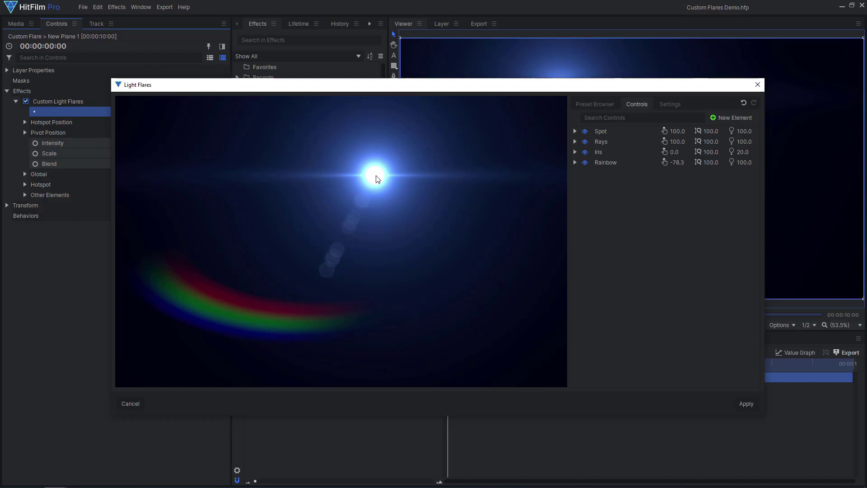
- Lengthen and thicken the rays, raise their core brightness, tint them red and add asymmetry
{"action": "left_click", "coordinate": [575, 142]}
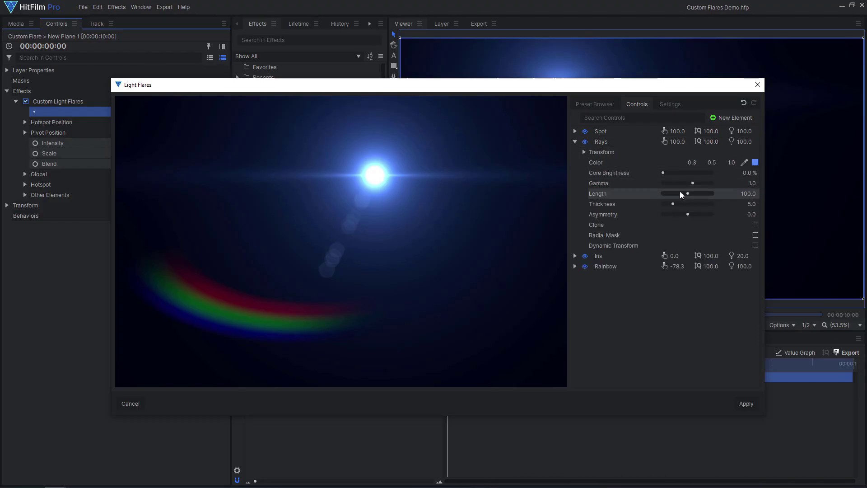
{"action": "left_click_drag", "start_coordinate": [688, 194], "coordinate": [681, 204]}
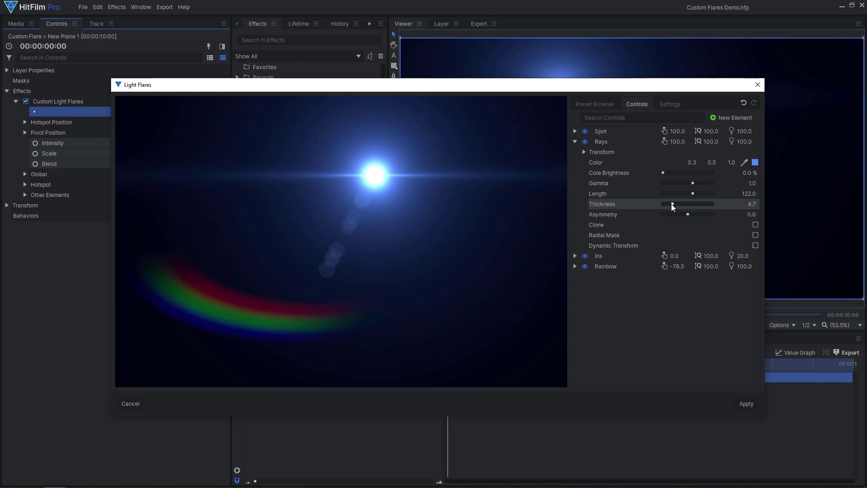
{"action": "left_click_drag", "start_coordinate": [663, 173], "coordinate": [712, 183]}
{"action": "left_click", "coordinate": [754, 161]}
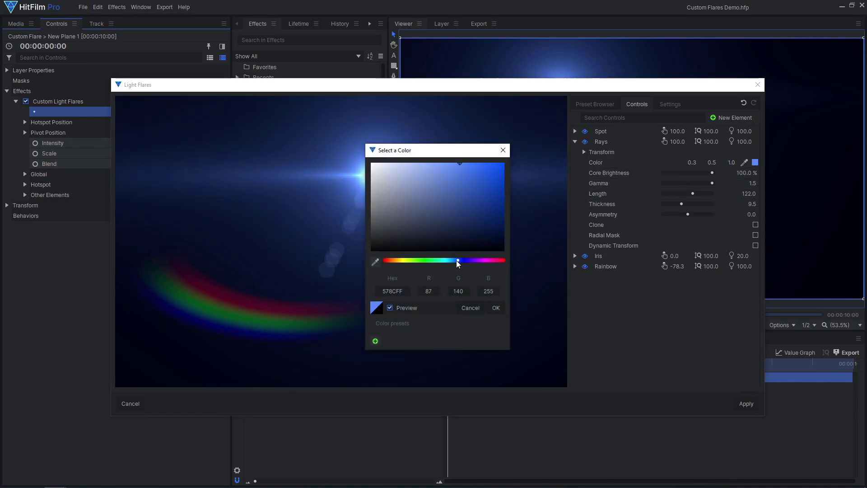
{"action": "left_click_drag", "start_coordinate": [456, 260], "coordinate": [504, 261]}
{"action": "left_click", "coordinate": [504, 150]}
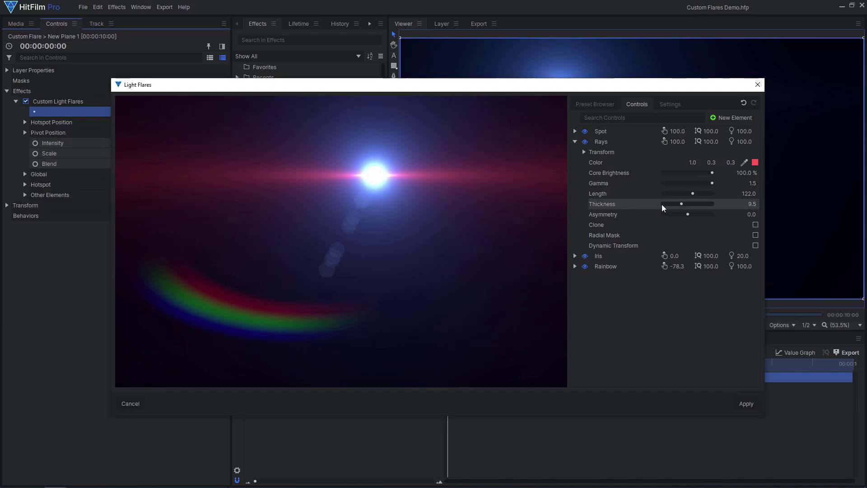
{"action": "left_click_drag", "start_coordinate": [688, 214], "coordinate": [680, 214]}
- Enable Spot radial deformation with higher frequency and mask the iris rings into wedges
{"action": "left_click", "coordinate": [758, 194]}
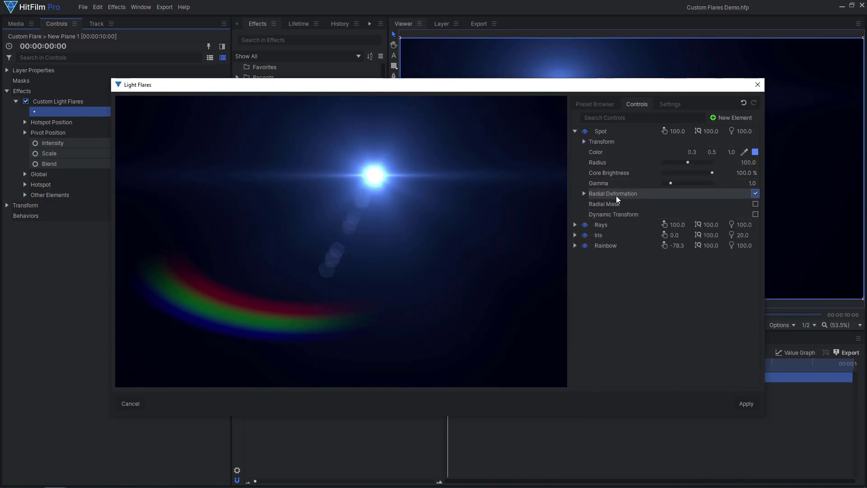
{"action": "left_click", "coordinate": [583, 194]}
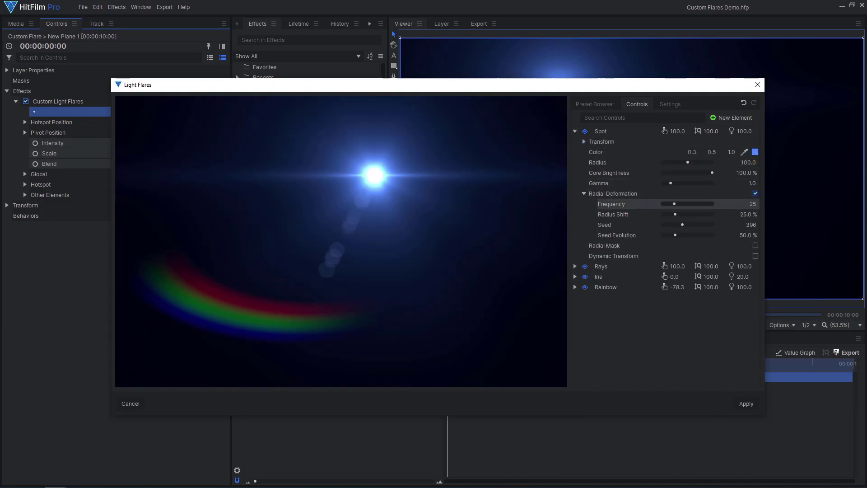
{"action": "left_click_drag", "start_coordinate": [674, 204], "coordinate": [684, 204]}
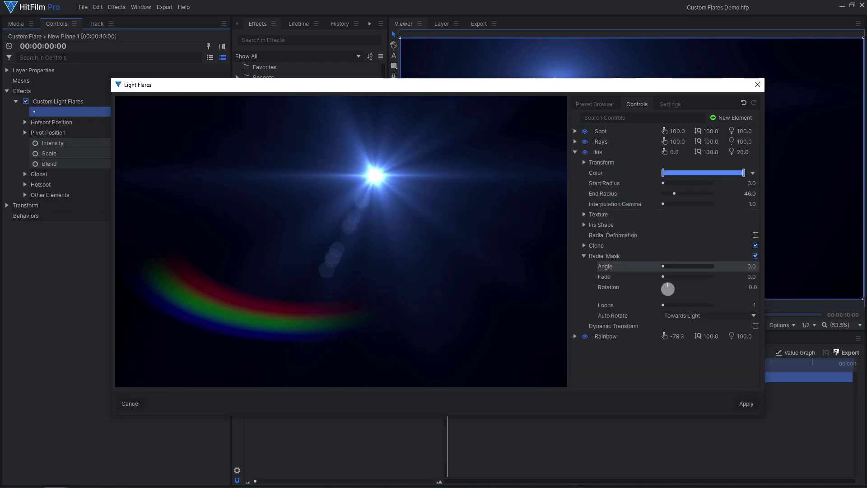
{"action": "left_click_drag", "start_coordinate": [663, 266], "coordinate": [671, 265]}
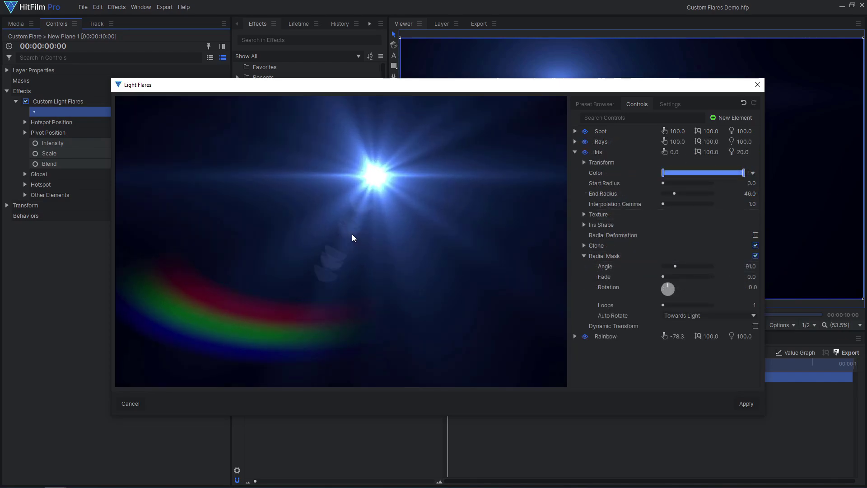
- Animate the rays from the border with brightness and scale 200, testing by moving the light
{"action": "left_click", "coordinate": [584, 245]}
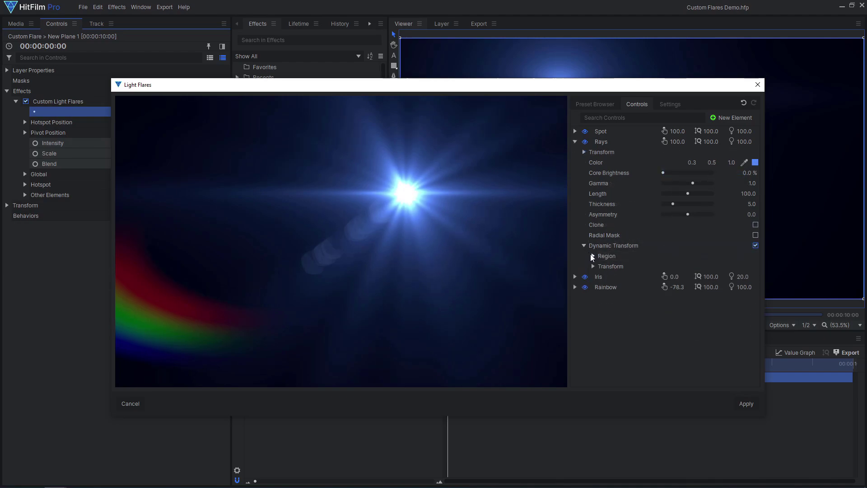
{"action": "left_click", "coordinate": [689, 266]}
{"action": "left_click", "coordinate": [683, 288]}
{"action": "left_click", "coordinate": [594, 308]}
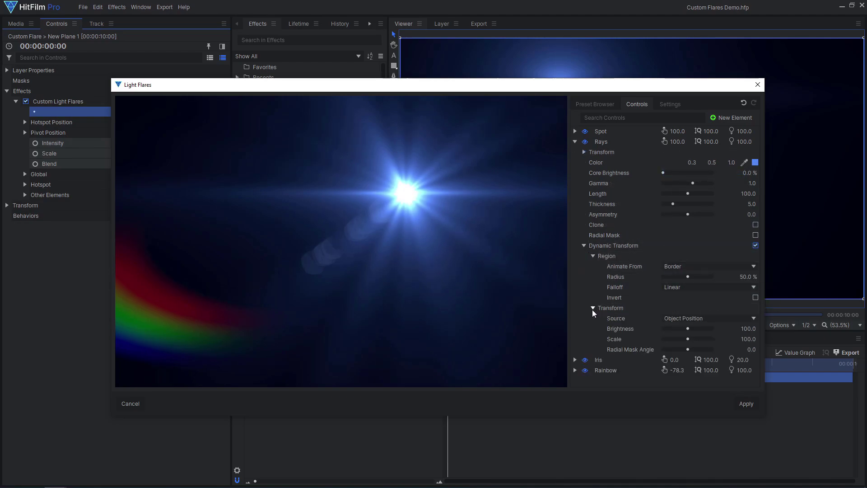
{"action": "left_click_drag", "start_coordinate": [687, 340], "coordinate": [697, 338]}
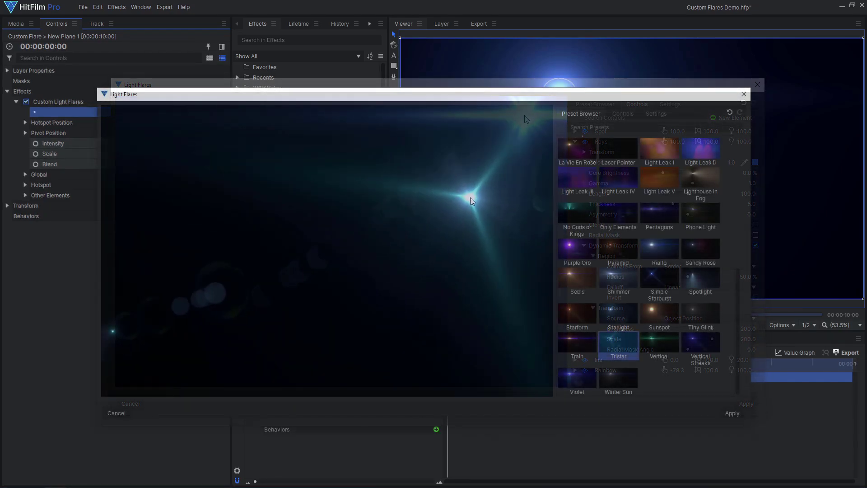
{"action": "left_click_drag", "start_coordinate": [471, 198], "coordinate": [207, 322]}
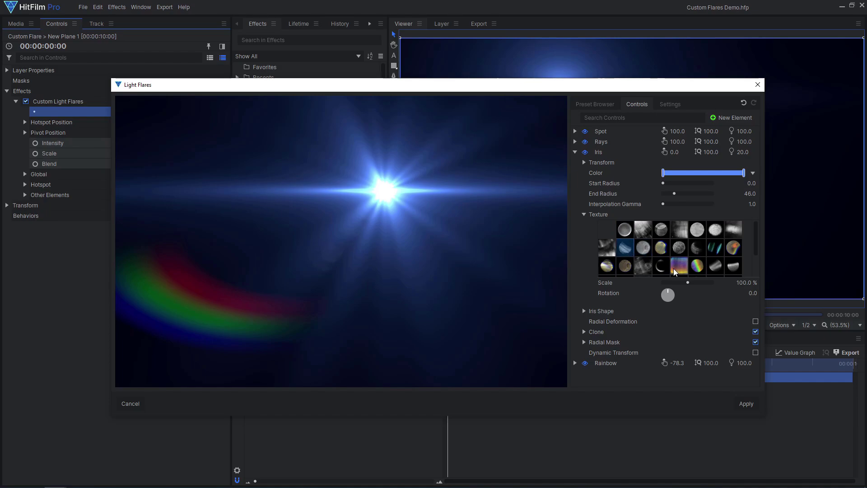
{"action": "left_click_drag", "start_coordinate": [756, 235], "coordinate": [756, 262]}
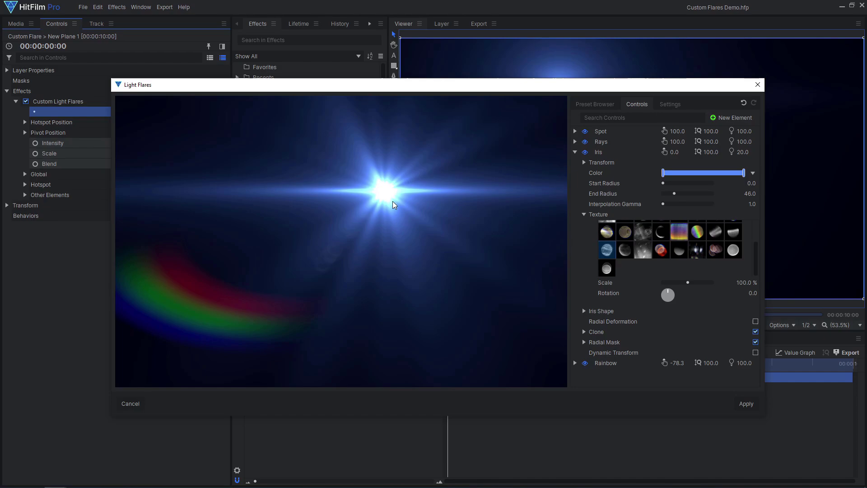
{"action": "mouse_move", "coordinate": [392, 202]}
{"action": "left_mouse_down"}
{"action": "mouse_move", "coordinate": [230, 217]}
{"action": "mouse_move", "coordinate": [346, 190]}
{"action": "left_mouse_up"}
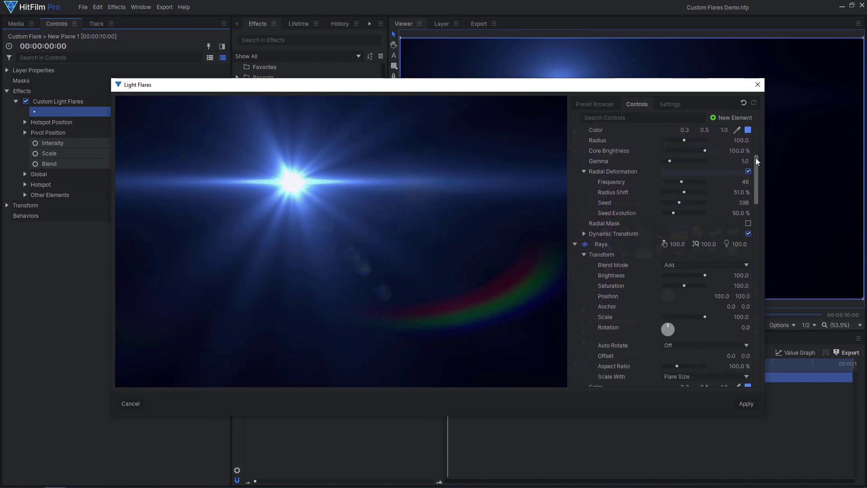
{"action": "left_click_drag", "start_coordinate": [755, 159], "coordinate": [757, 339]}
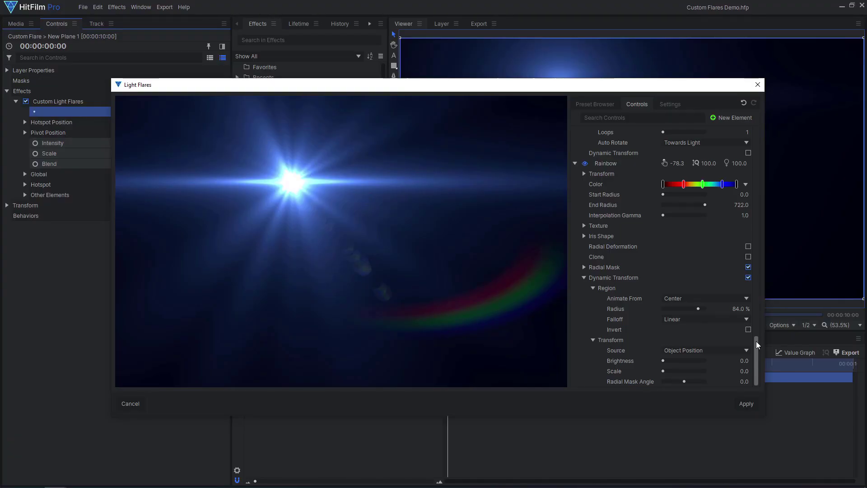
- Save the Default-based flare as preset 'My Preset' and load it from the preset library
{"action": "left_click", "coordinate": [595, 104]}
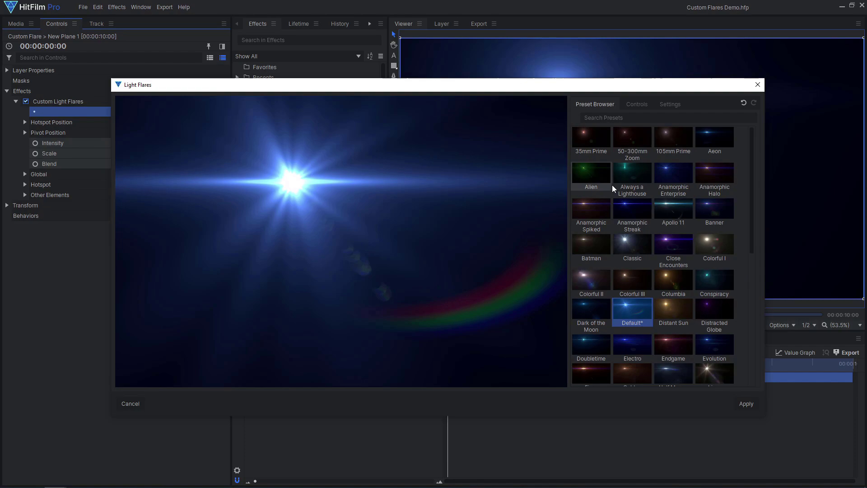
{"action": "right_click", "coordinate": [630, 306]}
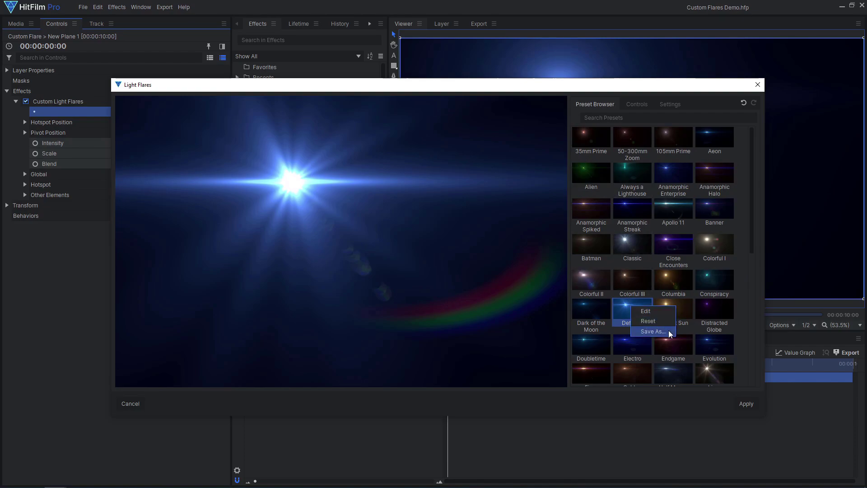
{"action": "left_click", "coordinate": [651, 331]}
{"action": "type", "text": "My Pr"}
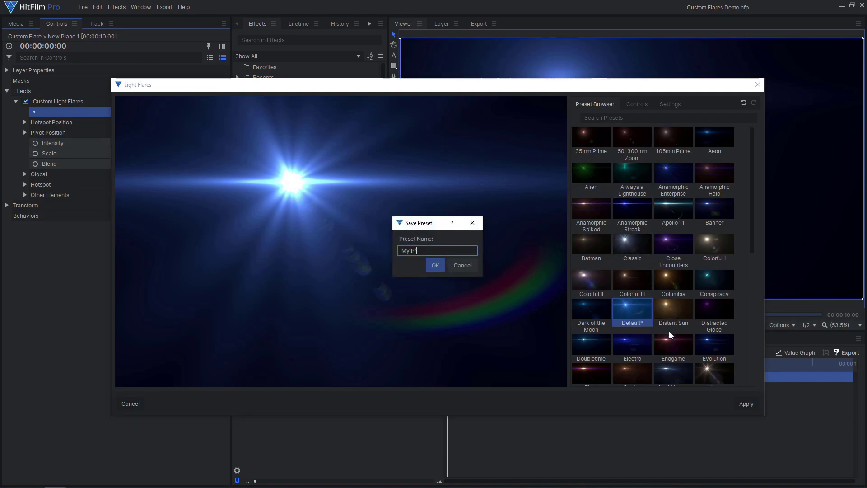
{"action": "type", "text": "eset"}
{"action": "left_click", "coordinate": [436, 265]}
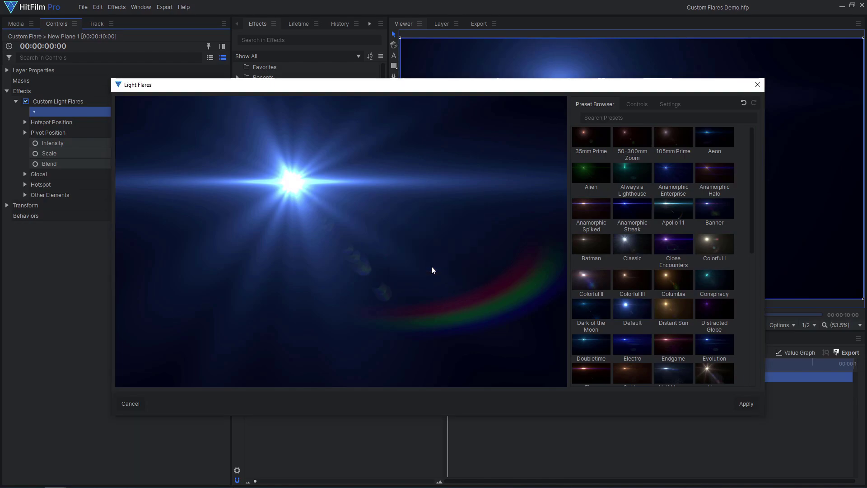
{"action": "left_click_drag", "start_coordinate": [470, 194], "coordinate": [278, 207]}
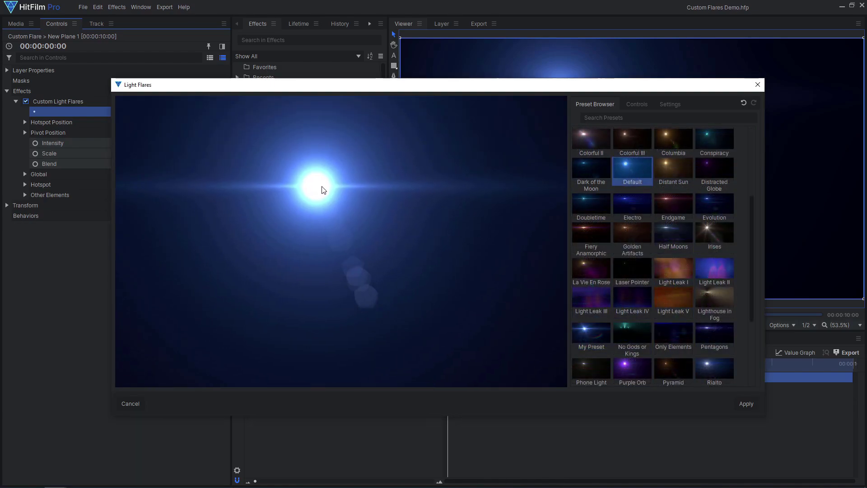
{"action": "left_click", "coordinate": [591, 334]}
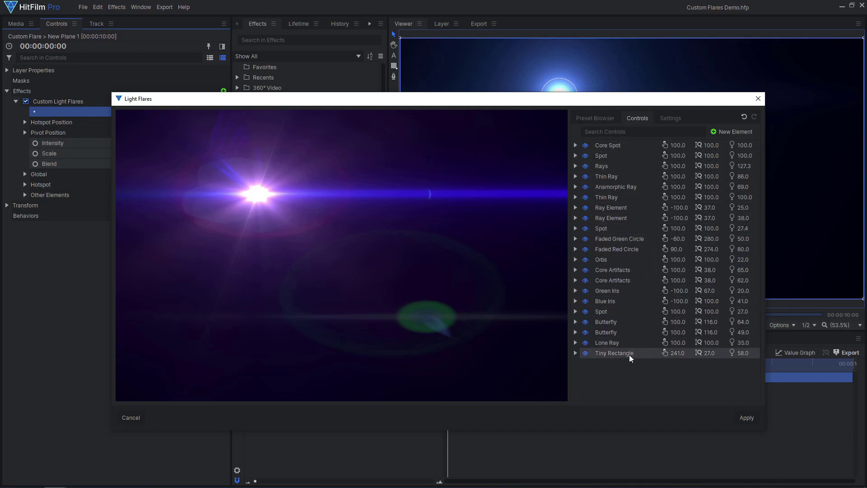
- Hide the Close Encounters flare's elements, leaving only Core Spot glowing in the preview
{"action": "left_click_drag", "start_coordinate": [587, 352], "coordinate": [588, 146]}
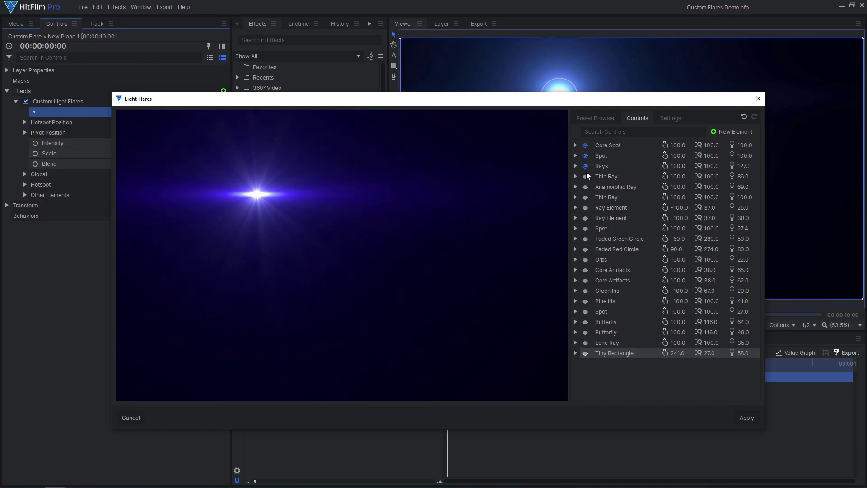
- Show Core Spot, Spot and Rays, and set Spot's gamma to 2.5 to darken its glow
{"action": "left_click", "coordinate": [586, 145]}
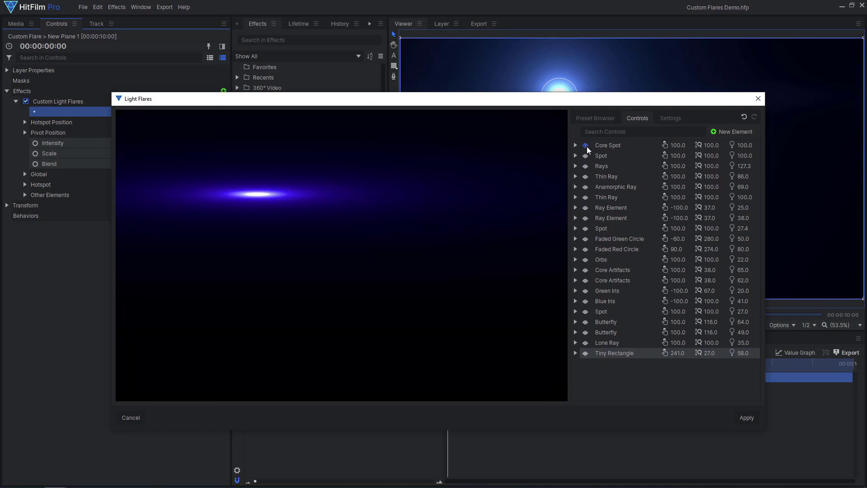
{"action": "left_click", "coordinate": [587, 156]}
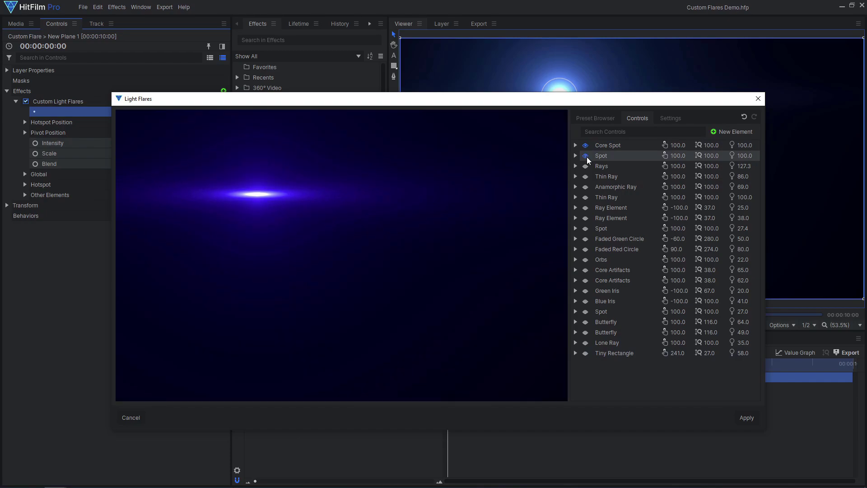
{"action": "left_click", "coordinate": [586, 166]}
{"action": "left_click", "coordinate": [576, 157]}
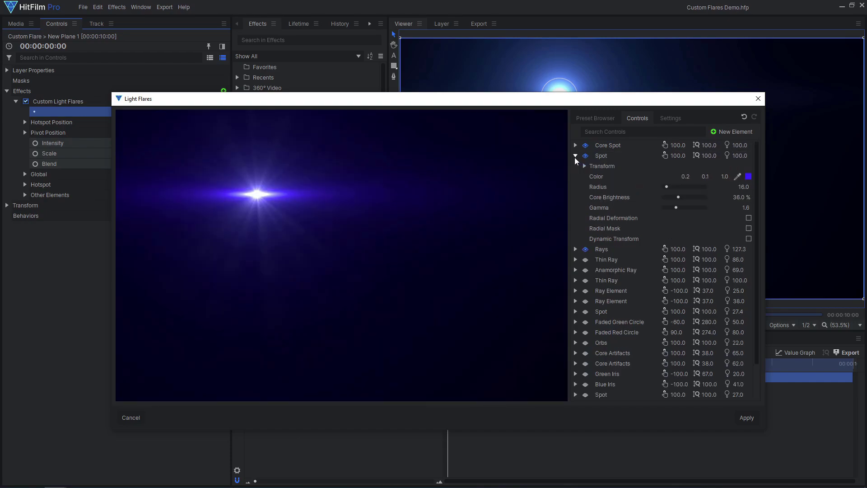
{"action": "mouse_move", "coordinate": [676, 207]}
{"action": "left_mouse_down"}
{"action": "mouse_move", "coordinate": [661, 210]}
{"action": "mouse_move", "coordinate": [682, 210]}
{"action": "left_mouse_up"}
- Expand Rays and test its radial deformation by toggling it on and off
{"action": "left_click", "coordinate": [575, 248]}
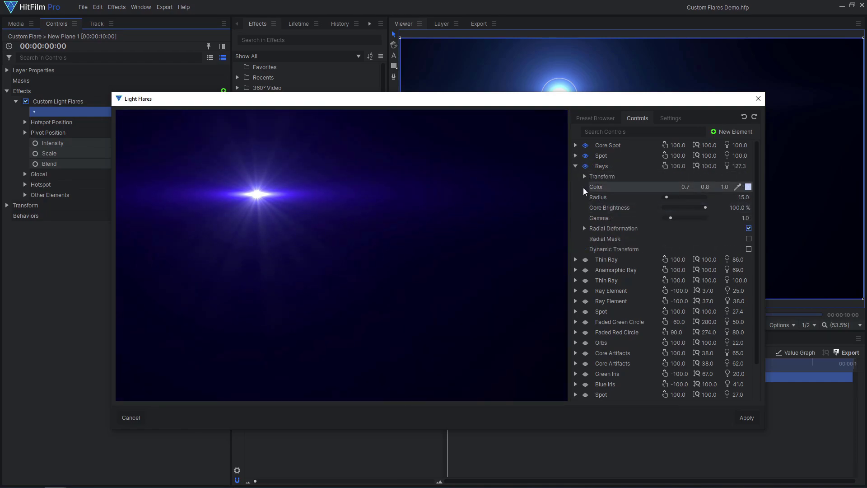
{"action": "left_click", "coordinate": [585, 229]}
{"action": "left_click", "coordinate": [749, 228]}
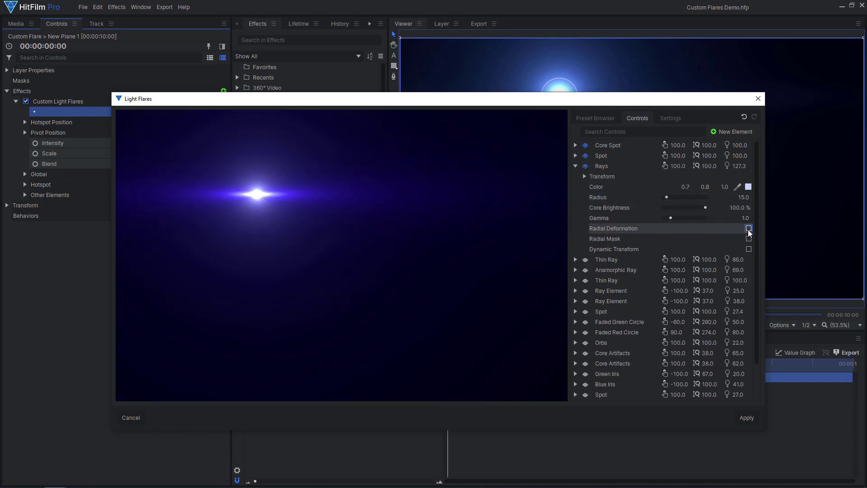
{"action": "left_click", "coordinate": [748, 228]}
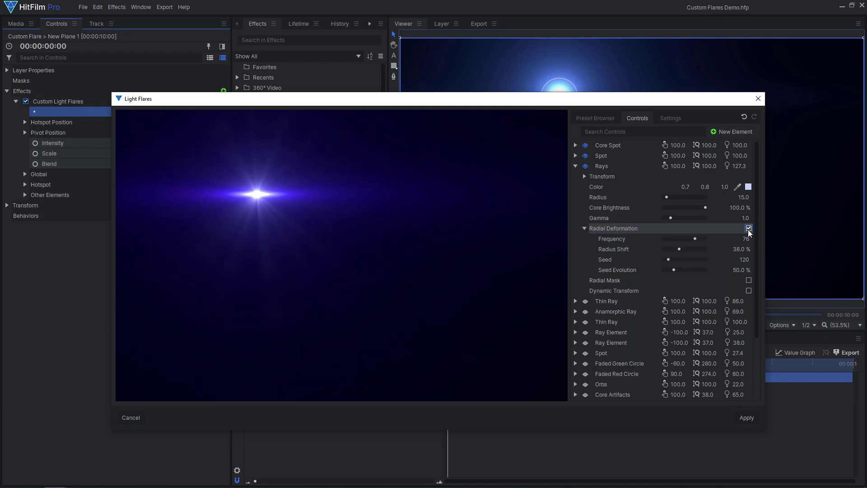
{"action": "left_click", "coordinate": [749, 229]}
- Collapse the Rays settings and preview the Anamorphic Ray and Ray Element streaks
{"action": "left_click", "coordinate": [749, 229]}
{"action": "left_click", "coordinate": [576, 166]}
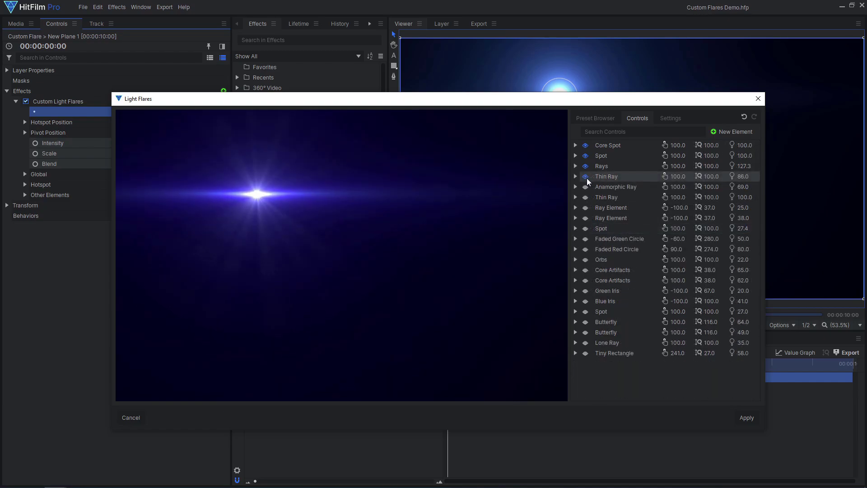
{"action": "left_click", "coordinate": [586, 177]}
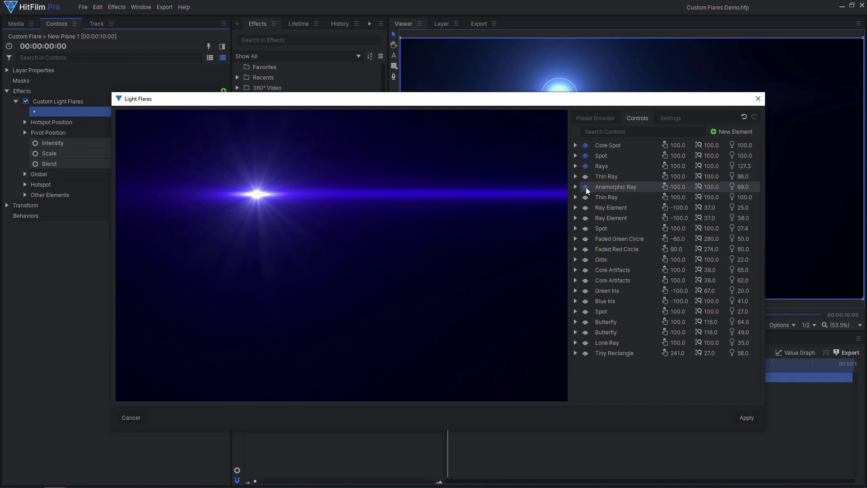
{"action": "left_click", "coordinate": [586, 187]}
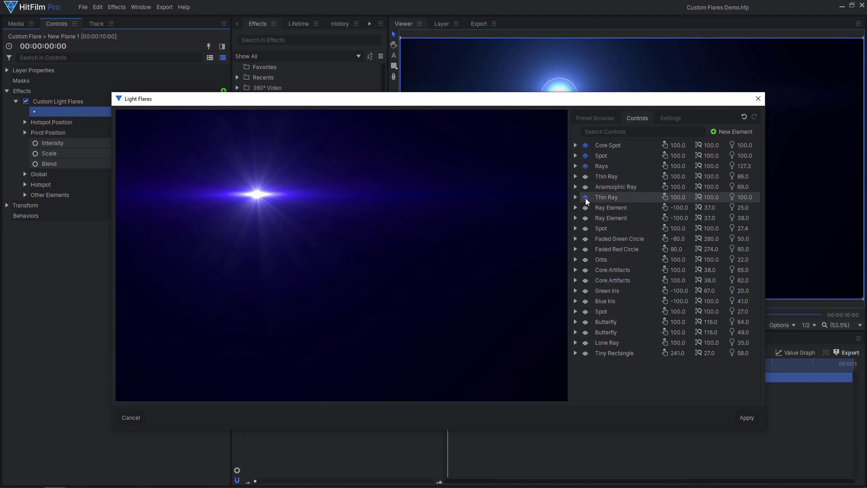
{"action": "left_click", "coordinate": [585, 207]}
{"action": "left_click", "coordinate": [586, 207]}
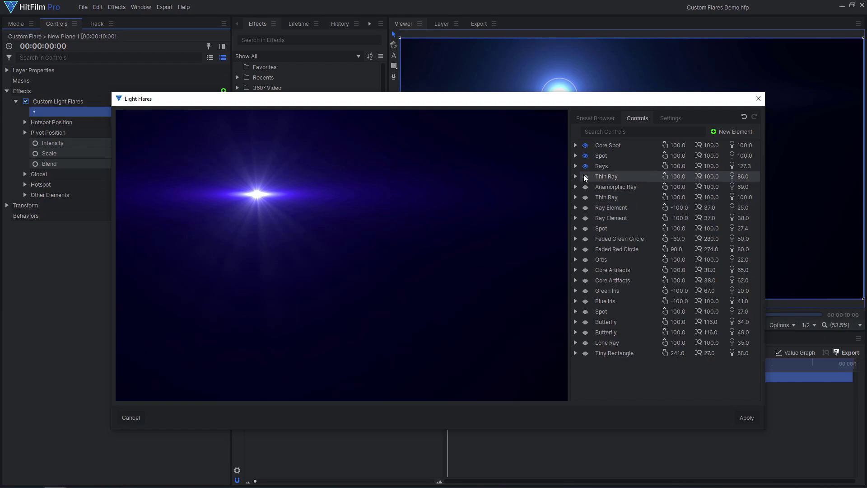
- Turn on the Anamorphic Ray and Ray Element streaks and nudge the flare centre right and down
{"action": "left_click", "coordinate": [585, 188]}
{"action": "left_click", "coordinate": [586, 218]}
{"action": "left_click_drag", "start_coordinate": [258, 195], "coordinate": [274, 203]}
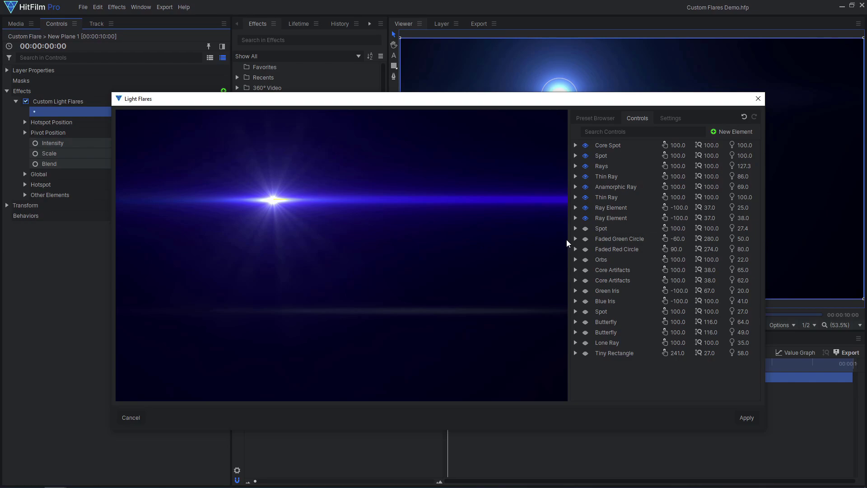
{"action": "left_click", "coordinate": [576, 228]}
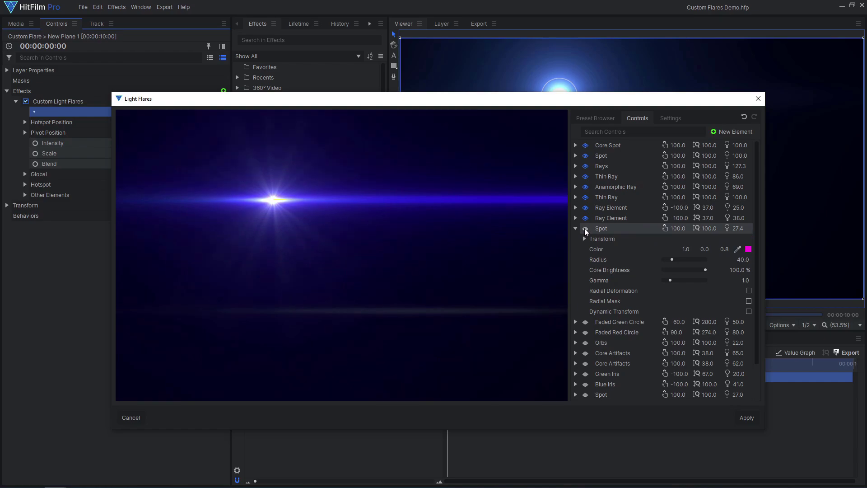
- Turn on the Core Artifacts, Green Iris and Blue Iris elements
{"action": "left_click", "coordinate": [577, 229]}
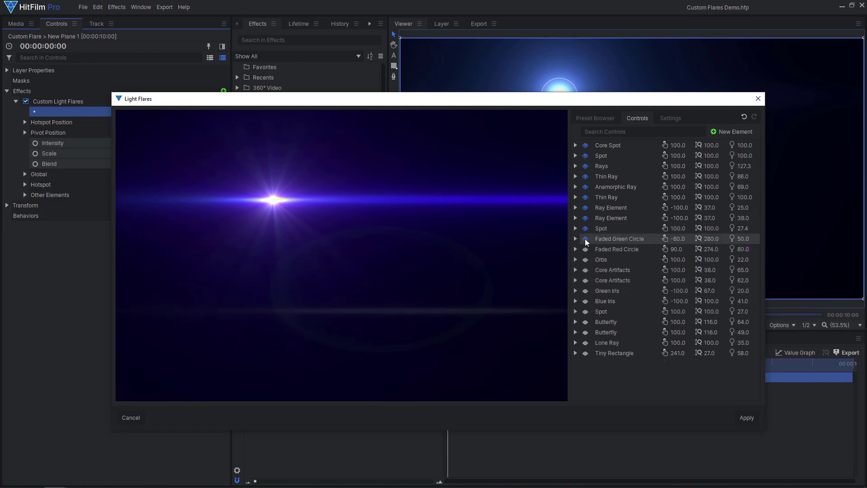
{"action": "left_click", "coordinate": [585, 269]}
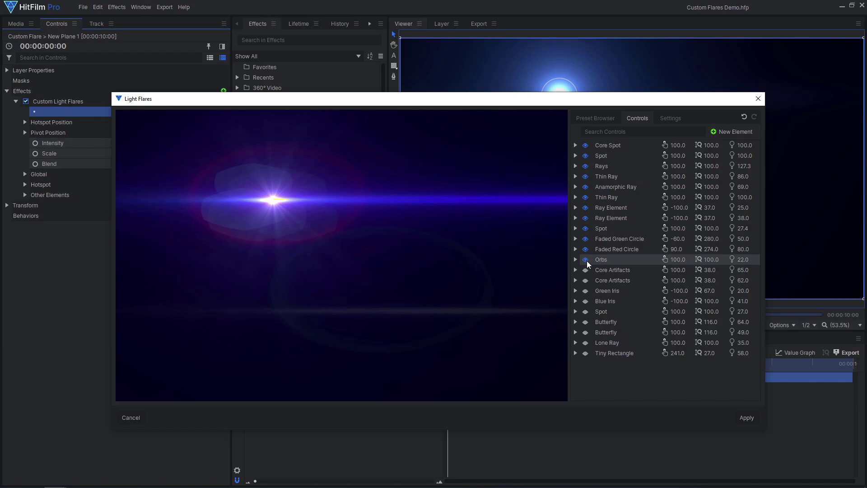
{"action": "left_click", "coordinate": [586, 290]}
{"action": "left_click", "coordinate": [586, 301]}
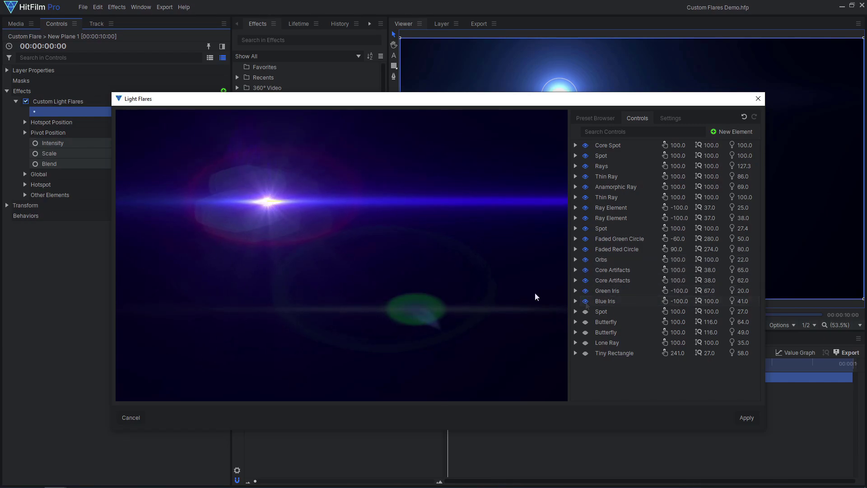
- Inspect the Green Iris settings and adjust the Faded Green Circle's colour gradient
{"action": "left_click", "coordinate": [574, 291]}
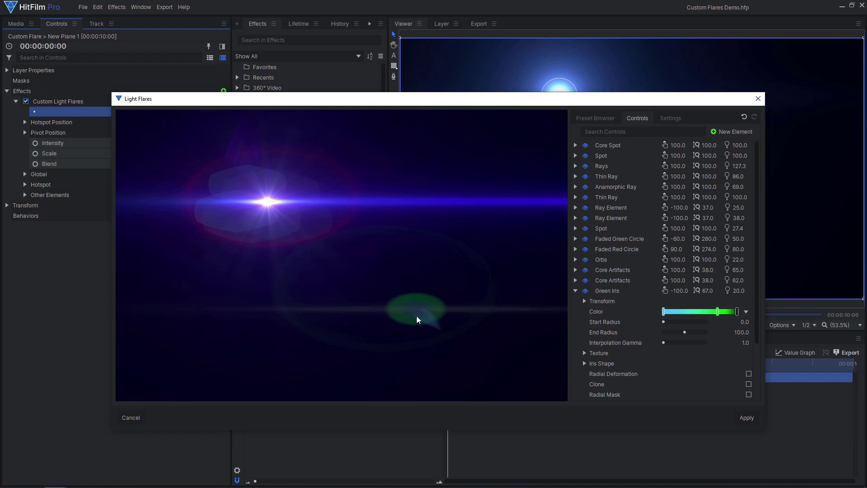
{"action": "left_click", "coordinate": [586, 291]}
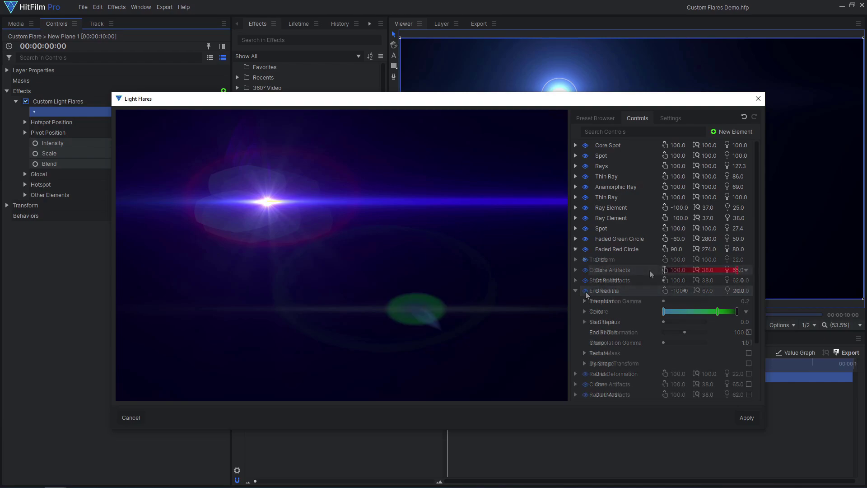
{"action": "left_click", "coordinate": [575, 248]}
{"action": "left_click_drag", "start_coordinate": [738, 272], "coordinate": [686, 272]}
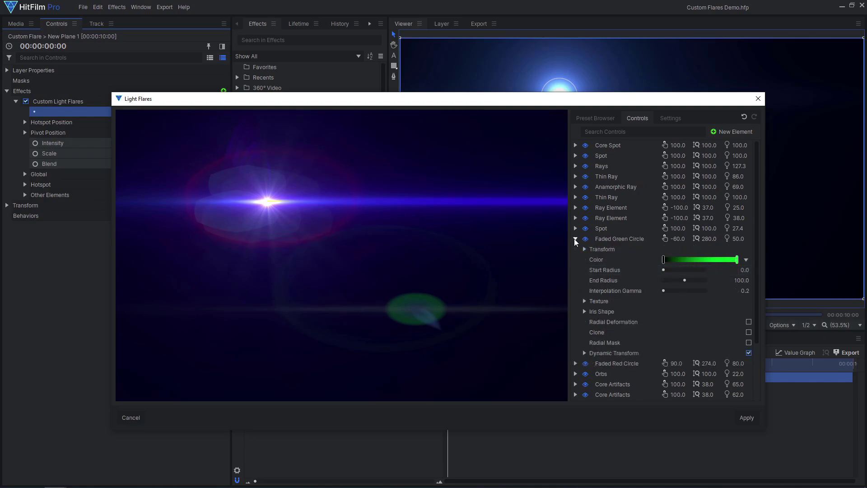
{"action": "left_click", "coordinate": [584, 249]}
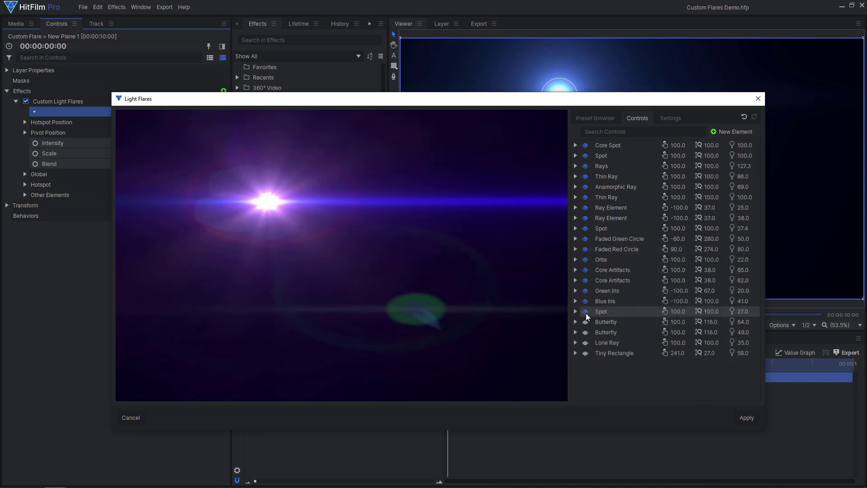
{"action": "left_click", "coordinate": [584, 321]}
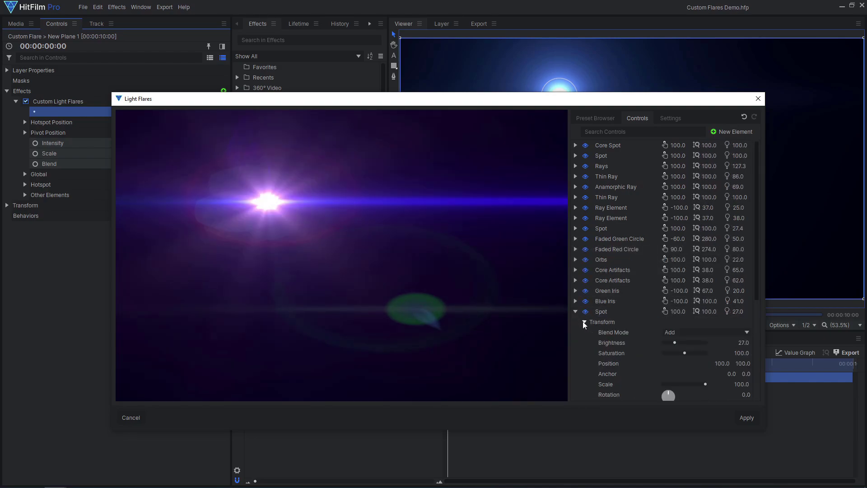
{"action": "left_click", "coordinate": [705, 332]}
{"action": "left_click", "coordinate": [692, 394]}
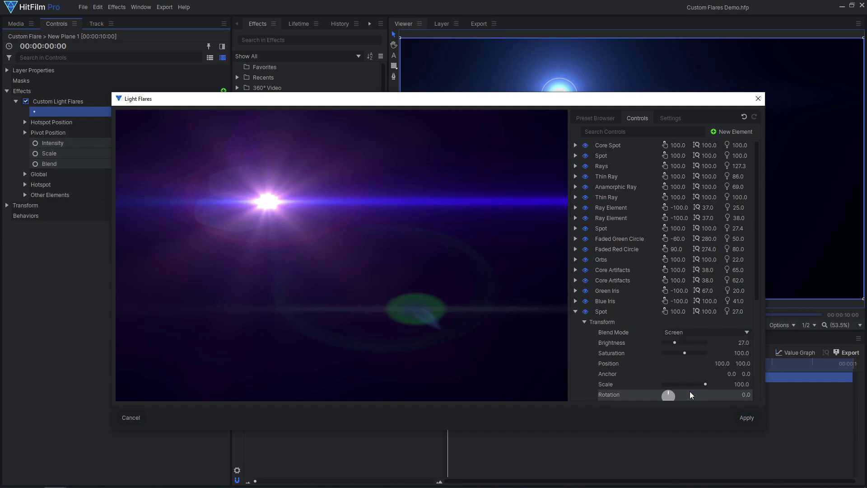
{"action": "left_click", "coordinate": [697, 332]}
{"action": "left_click", "coordinate": [687, 382]}
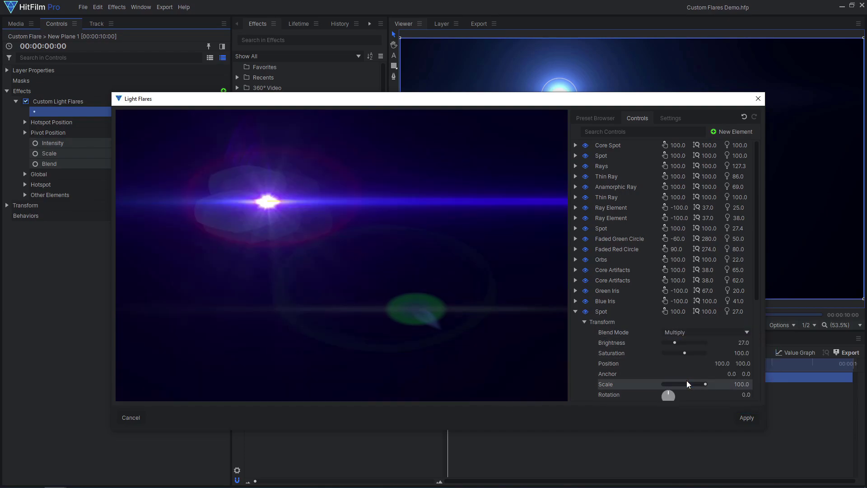
{"action": "left_click", "coordinate": [696, 332]}
{"action": "left_click", "coordinate": [695, 344]}
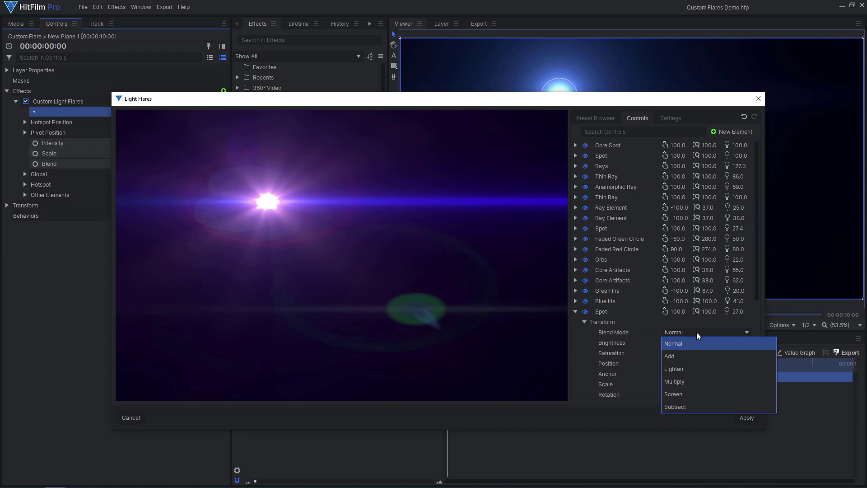
{"action": "left_click", "coordinate": [691, 356]}
{"action": "left_click", "coordinate": [575, 311]}
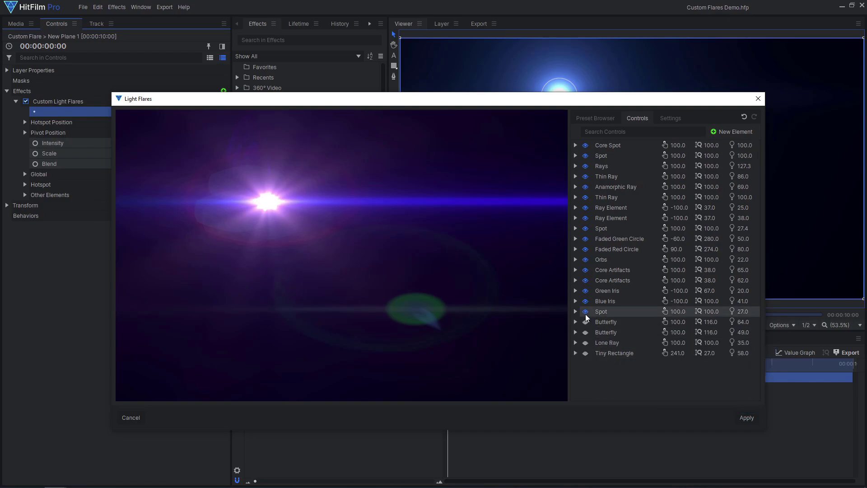
- Turn on the second Butterfly, Lone Ray and Tiny Rectangle, then reposition the flare centre
{"action": "left_click", "coordinate": [586, 332]}
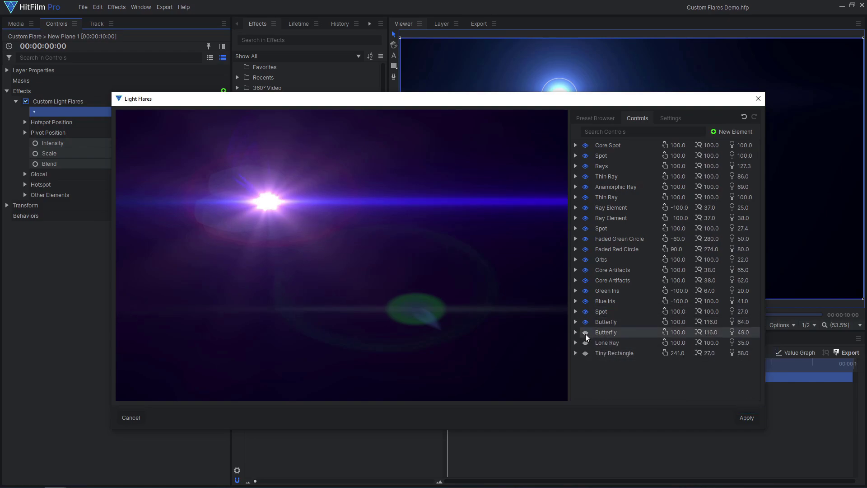
{"action": "left_click", "coordinate": [585, 343]}
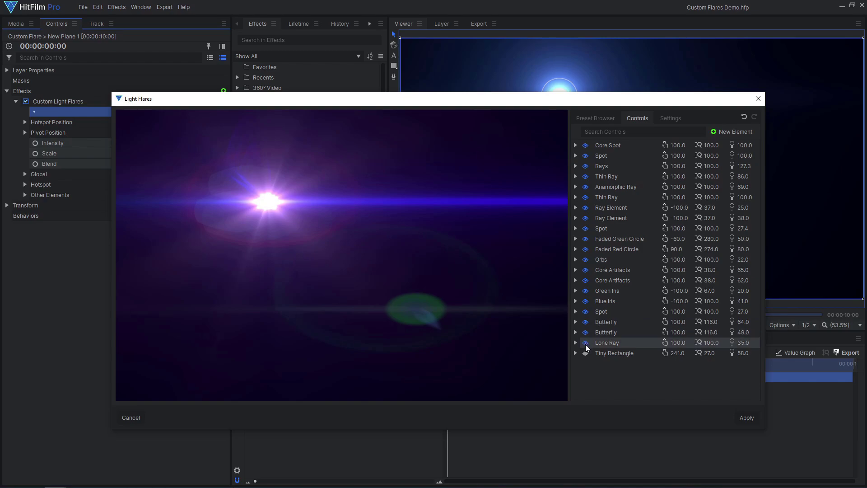
{"action": "left_click", "coordinate": [585, 354]}
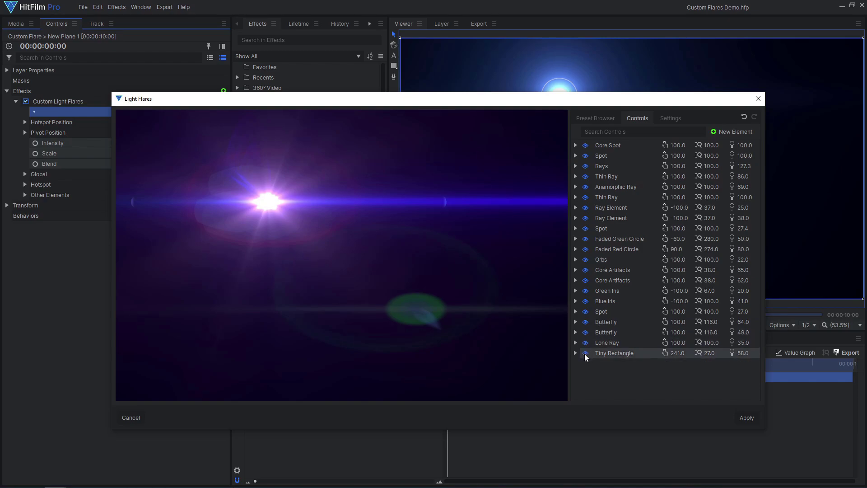
{"action": "mouse_move", "coordinate": [267, 202]}
{"action": "left_mouse_down"}
{"action": "mouse_move", "coordinate": [469, 281]}
{"action": "mouse_move", "coordinate": [237, 211]}
{"action": "left_mouse_up"}
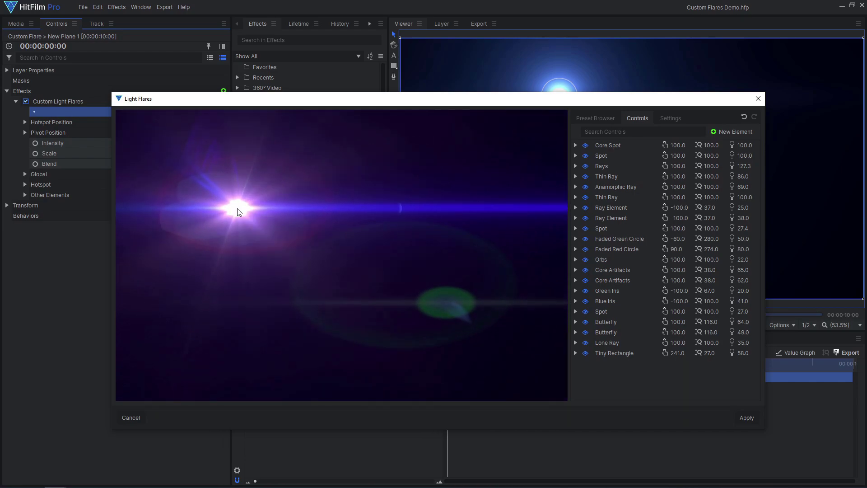